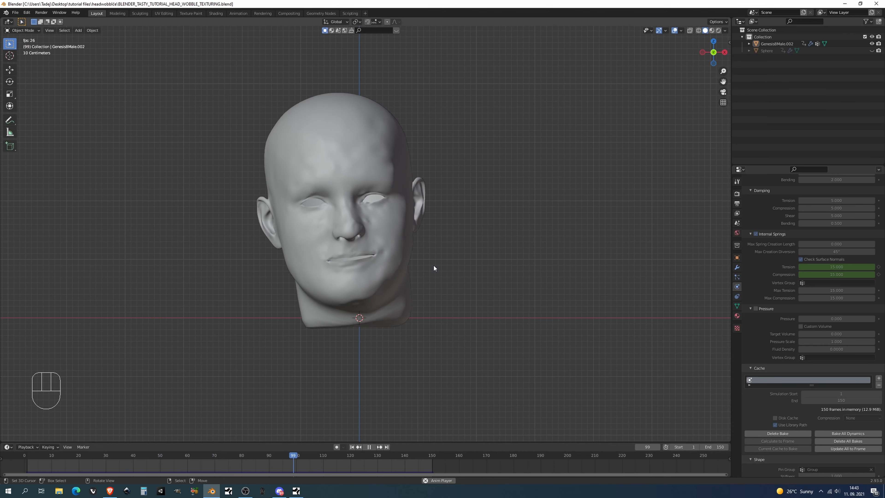
Stop the animation playback and go to frame 15 on the timeline
key("alt+a")
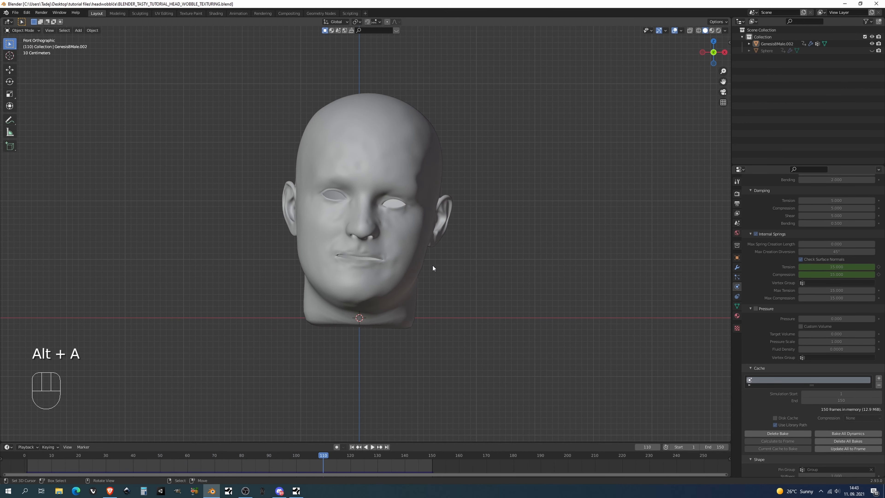
left_click_drag(323, 458, 65, 460)
Enable Ambient Occlusion and Screen Space Reflections in the Eevee render settings, turning on Refraction and raising Trace Precision
left_click(736, 194)
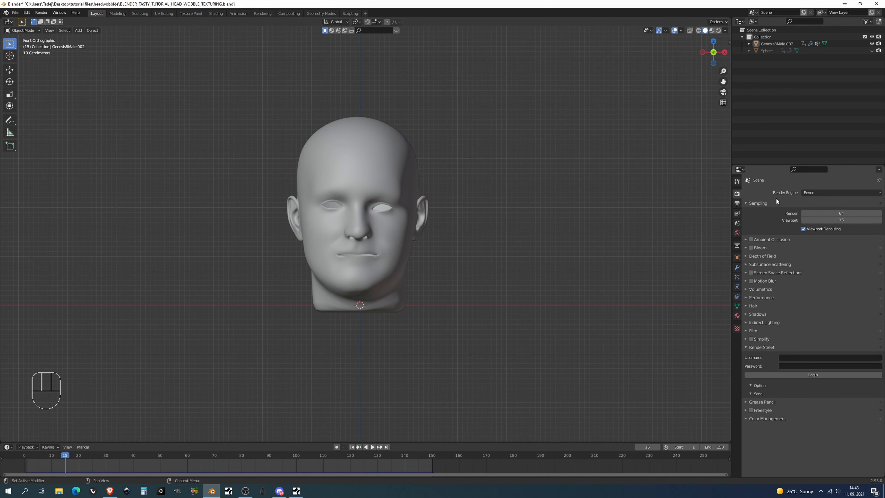
left_click(751, 240)
left_click(779, 275)
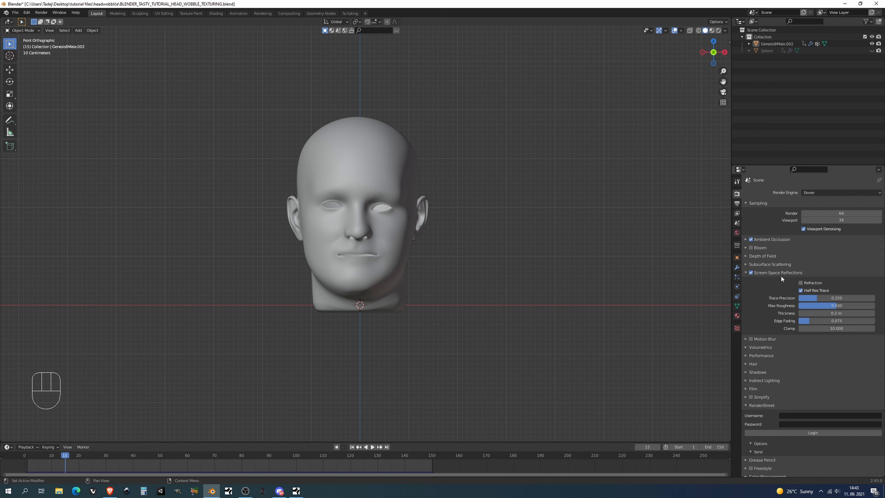
left_click(801, 282)
left_click_drag(809, 298, 876, 300)
left_click(777, 273)
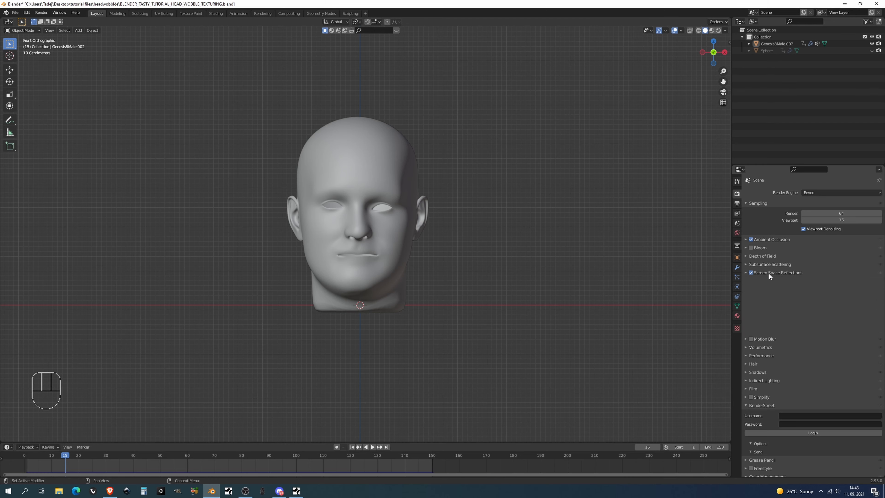
Set the Color Management look to Medium High Contrast
left_click(767, 418)
scroll(819, 432, "down", 1)
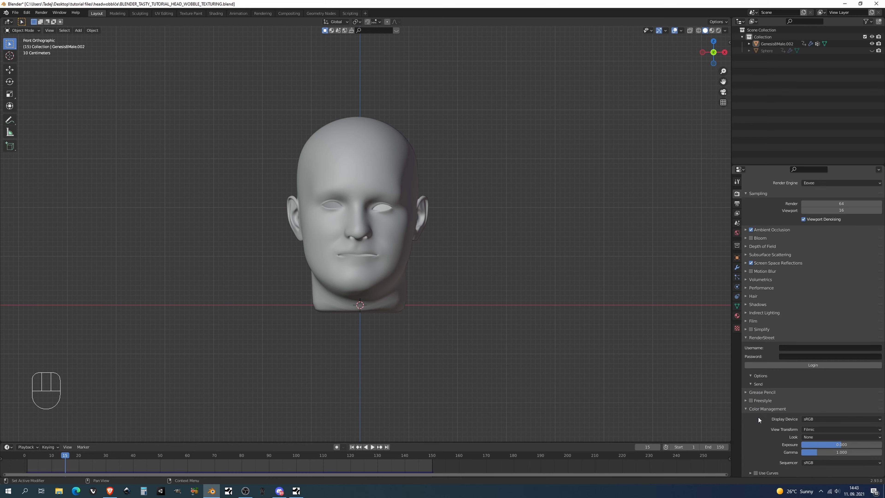
left_click(819, 437)
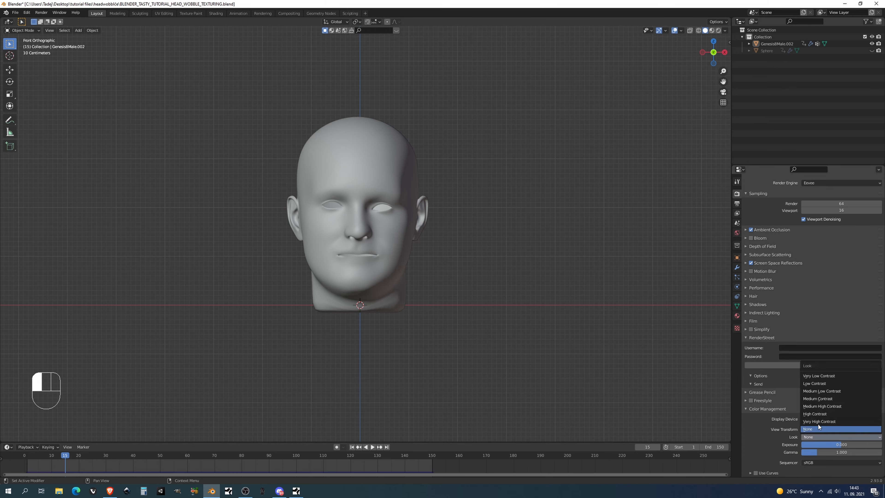
left_click(821, 406)
left_click(754, 338)
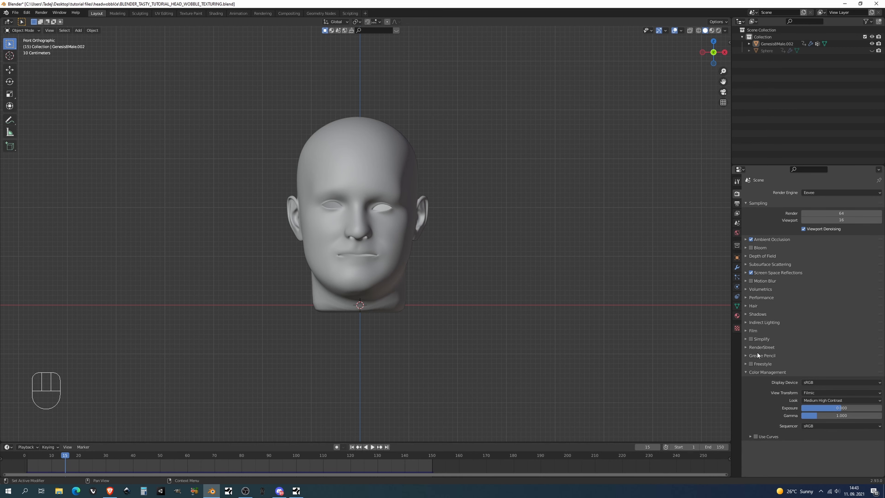
left_click(762, 372)
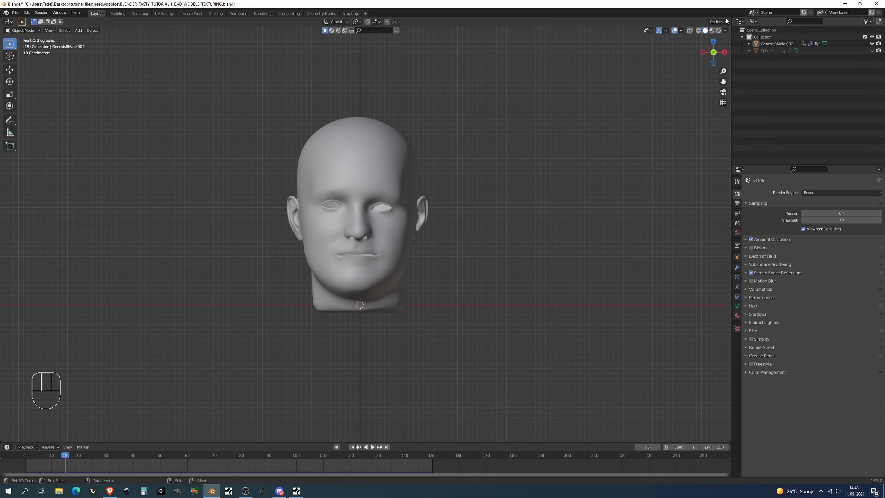
Switch the viewport to rendered shading and set the world background strength to 0
left_click(718, 31)
left_click(737, 233)
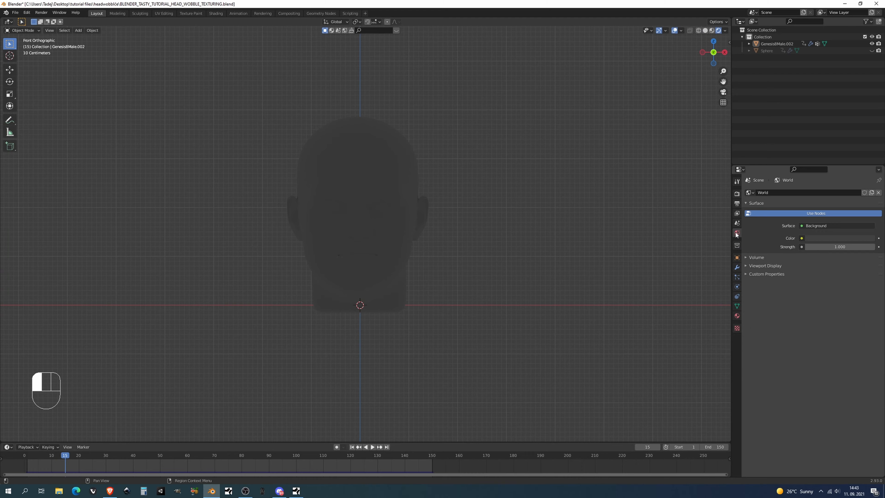
left_click_drag(839, 247, 823, 247)
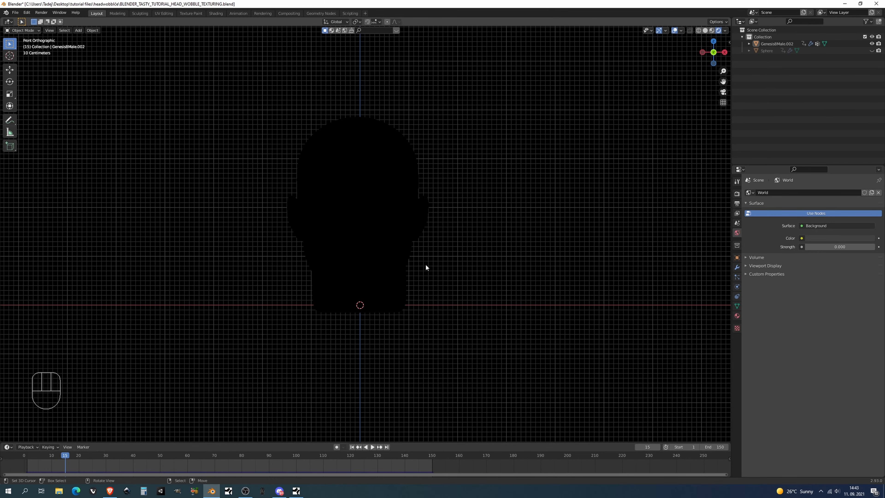
Add an area light and place it beside the head on the positive X side, at about forehead height
middle_click_drag(356, 218, 506, 257, "shift")
key("shift")
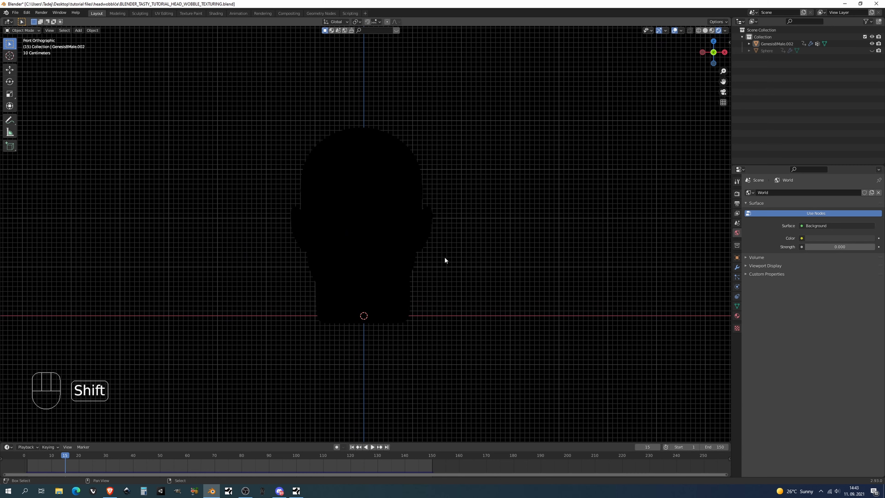
key("shift+a")
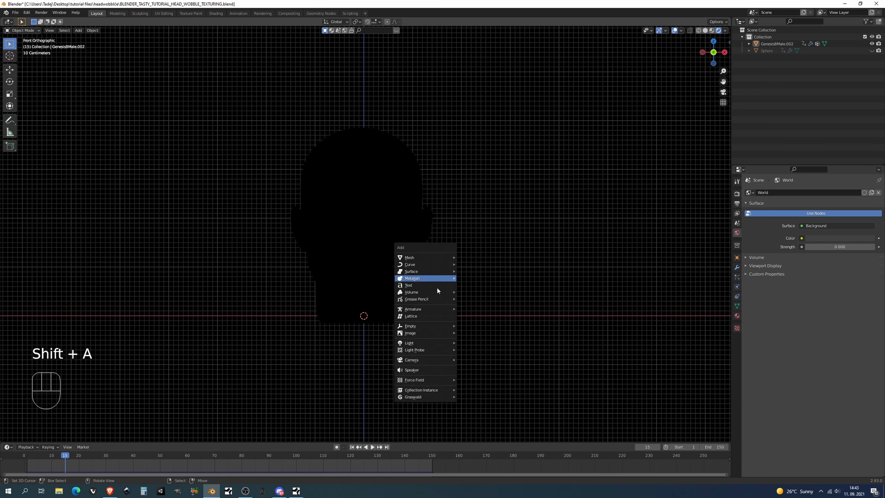
mouse_move(429, 342)
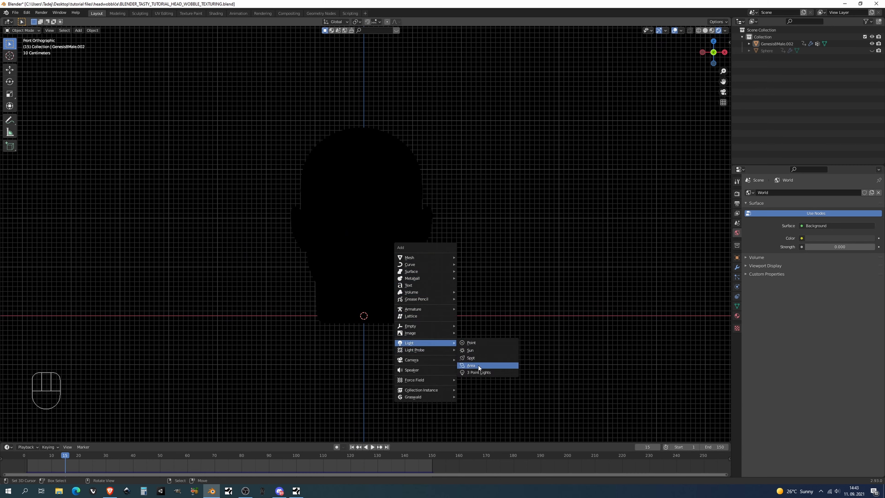
left_click(479, 365)
key("g")
left_click(547, 163)
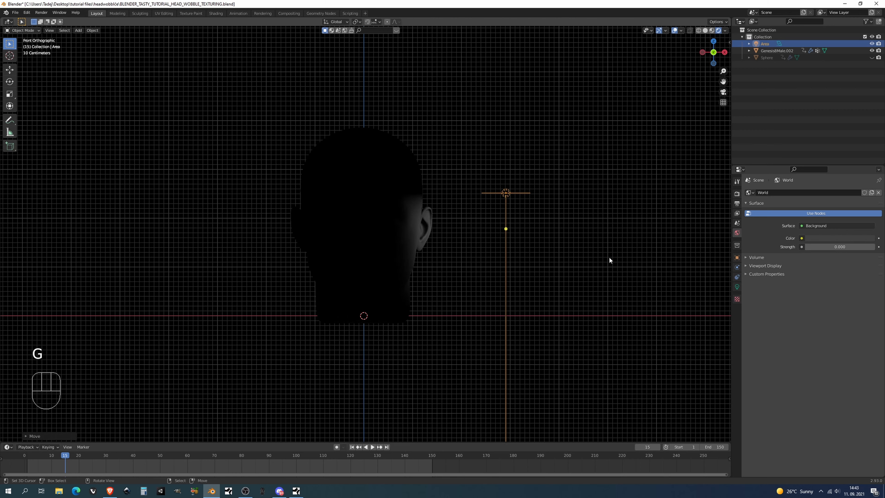
Add a Track To constraint to the area light with the head mesh as its target
left_click(737, 287)
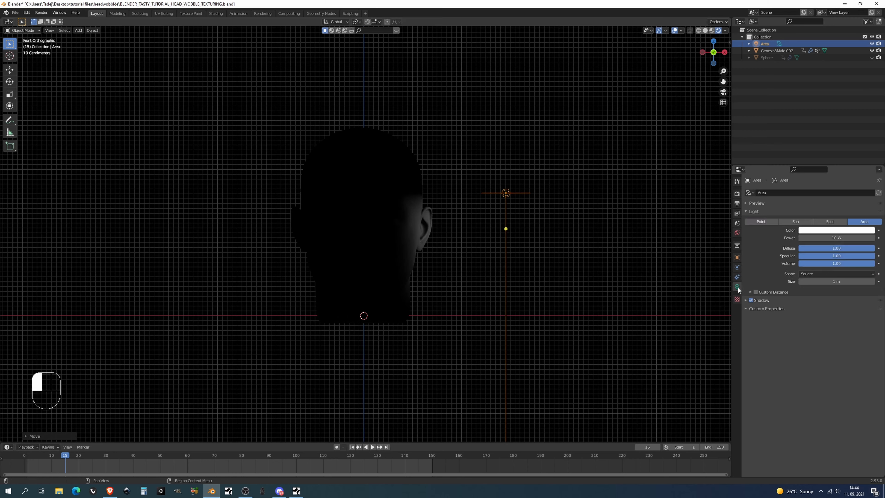
left_click(737, 278)
left_click(800, 192)
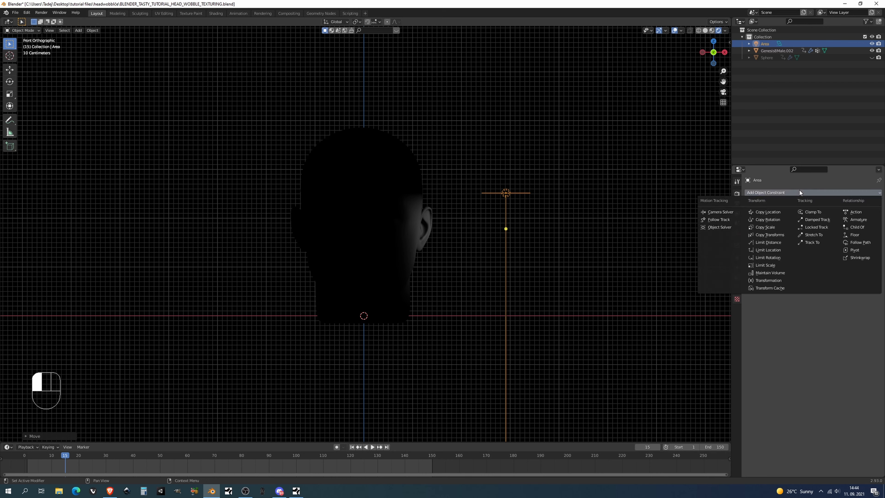
left_click(809, 243)
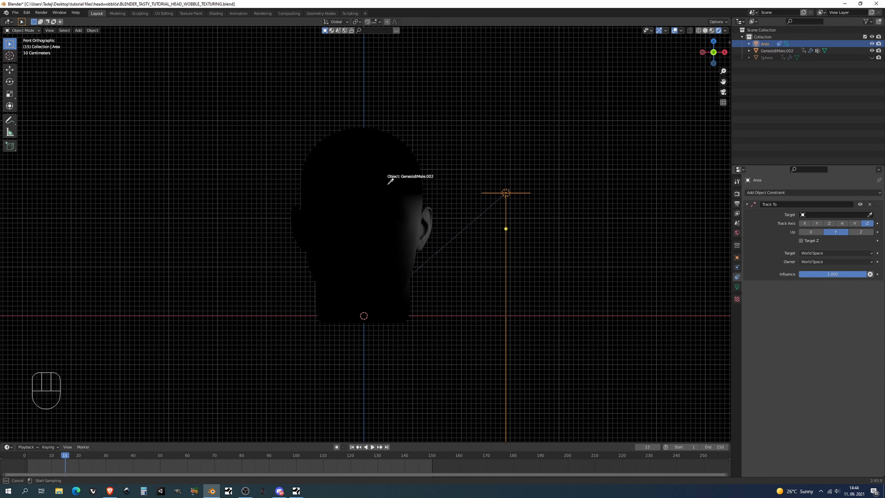
left_click(389, 183)
middle_click_drag(541, 179, 522, 138, "shift")
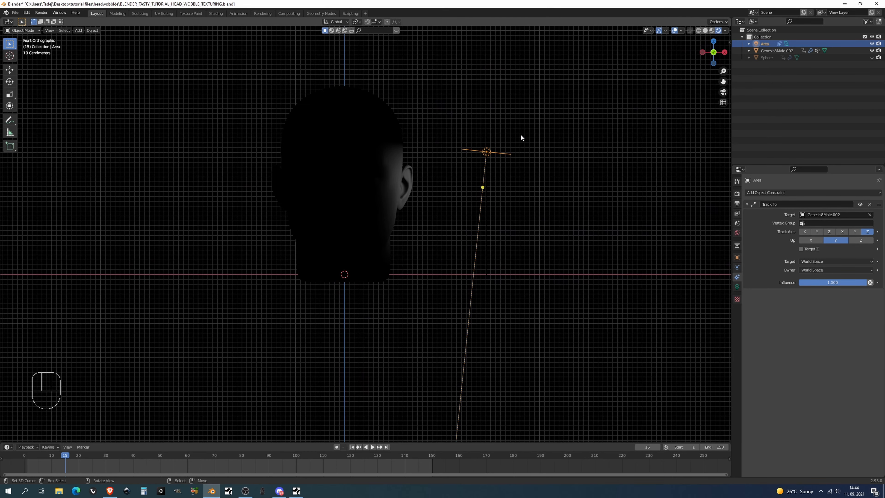
Set the head mesh's origin to its geometry so the light aims at the head's centre
left_click(388, 169)
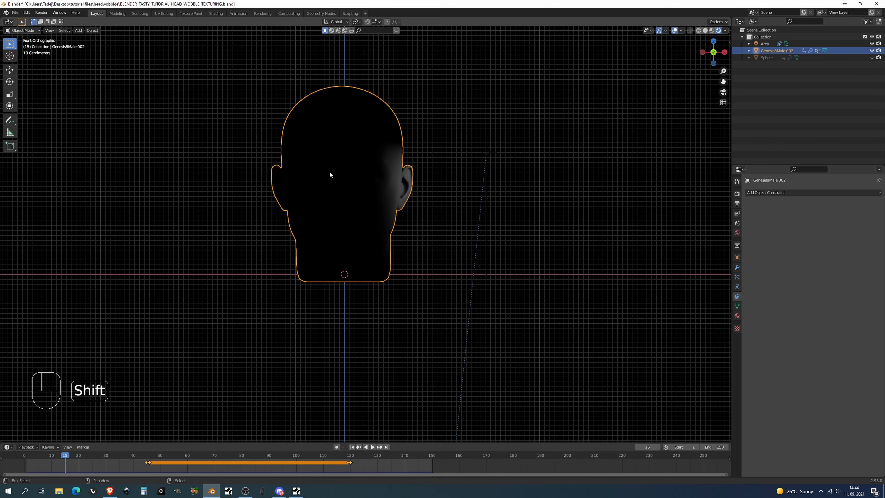
key("shift+ctrl+alt+c")
left_click(323, 185)
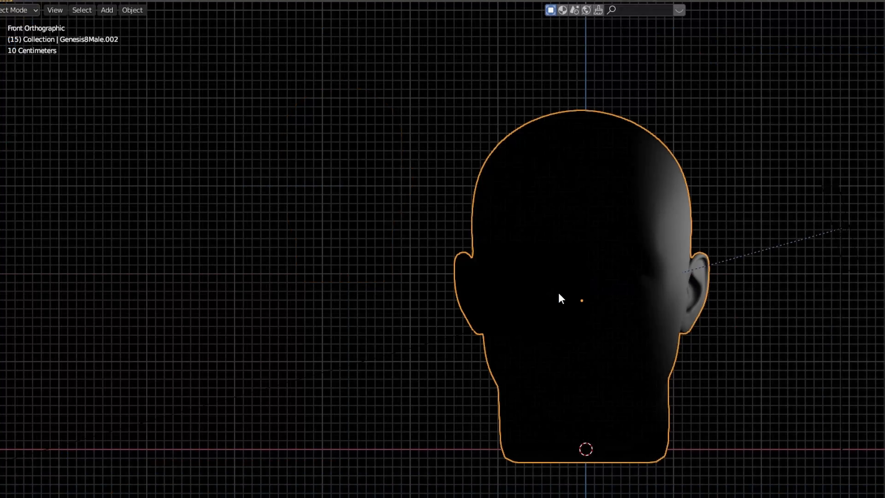
left_click(132, 10)
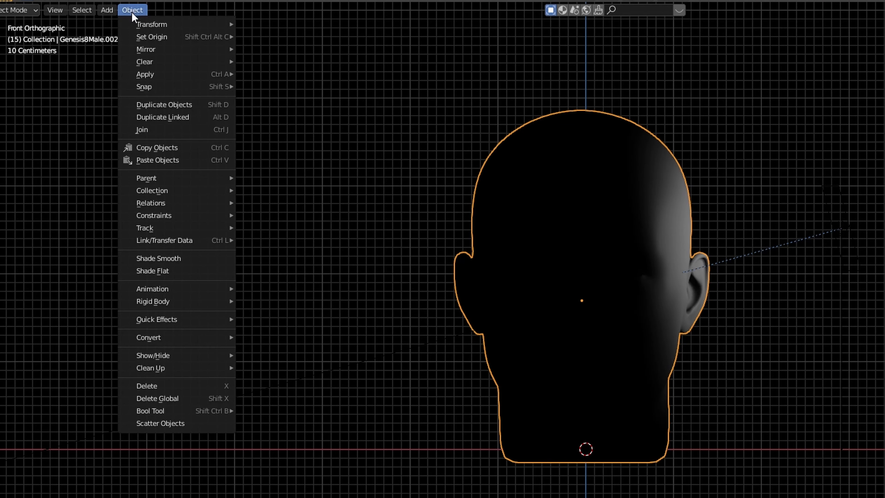
mouse_move(153, 40)
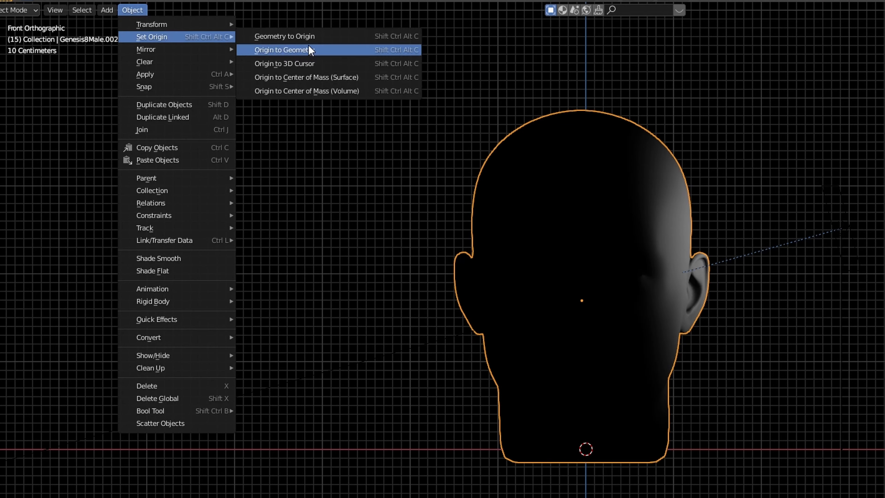
left_click(310, 51)
Move the area light higher beside the head, keeping it on the positive X side
left_click(847, 226)
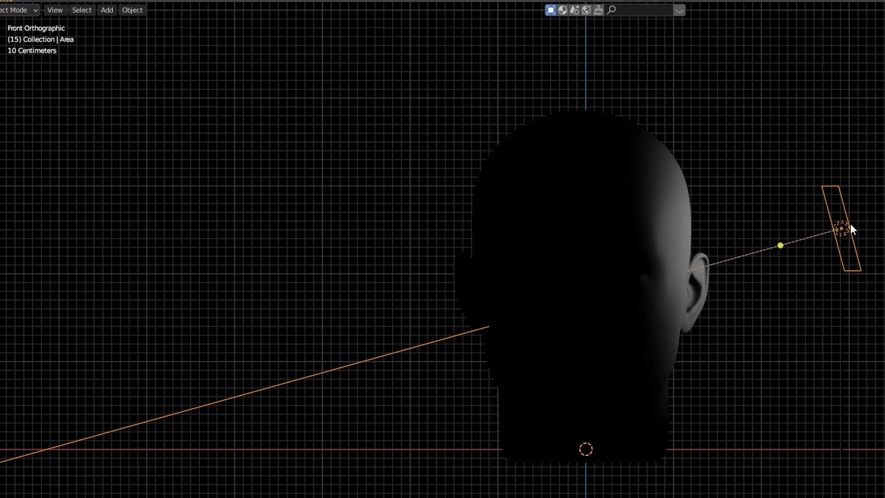
key("g")
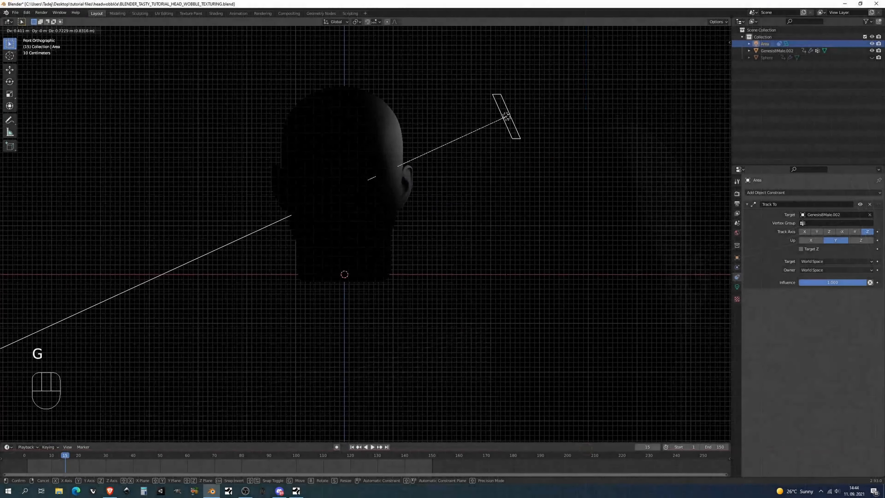
left_click(624, 188)
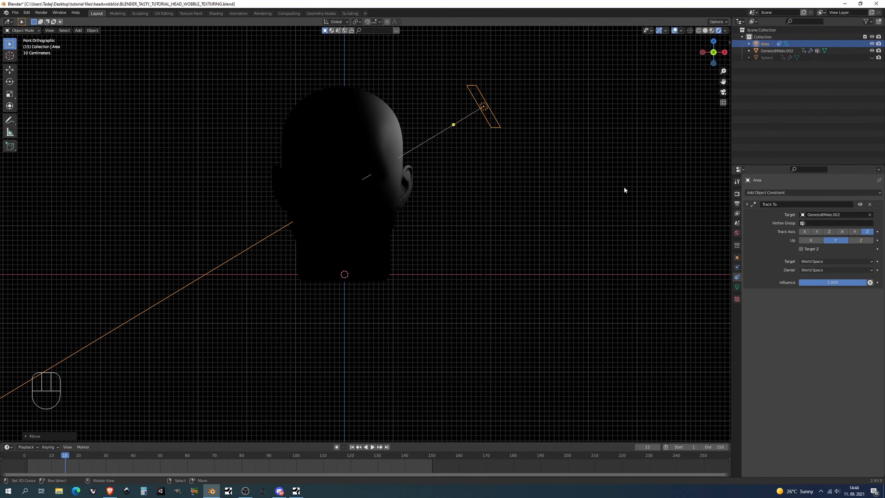
Set the area light's power to 500 W
left_click(737, 286)
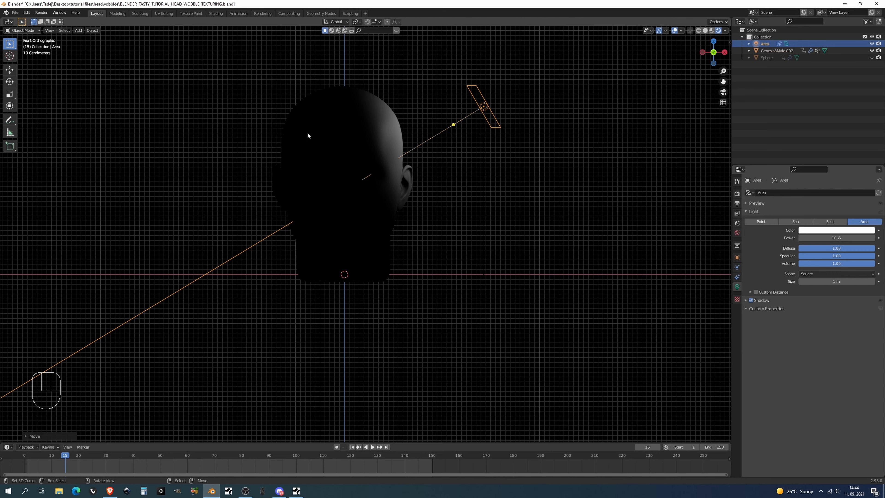
left_click(825, 237)
type("500")
key("Return")
scroll(504, 133, "up", 4)
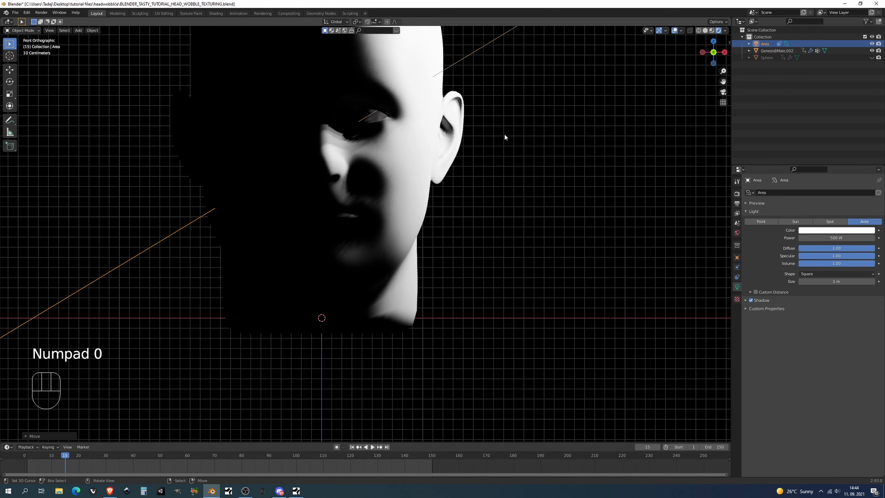
middle_click_drag(494, 135, 502, 225, "shift")
scroll(446, 143, "down", 2)
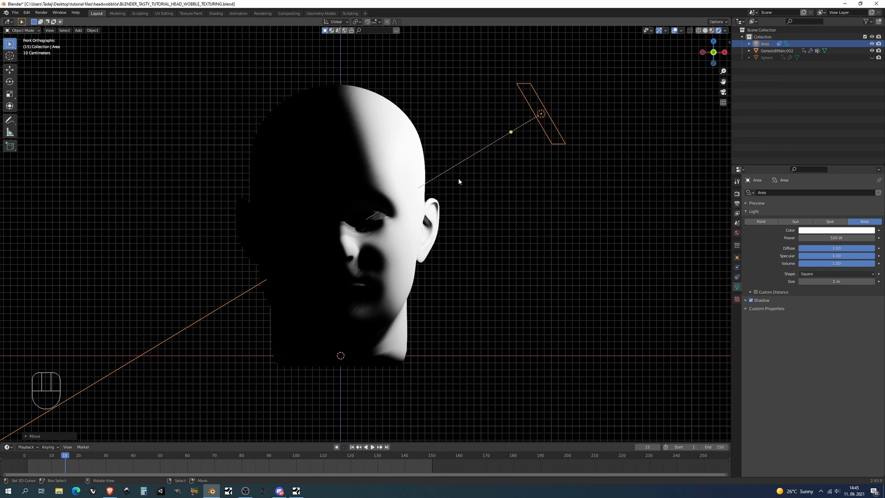
Move the area light about 0.77 m toward the front along Y and set its size to 5.5 m
left_click_drag(836, 281, 879, 282)
scroll(466, 225, "down", 2)
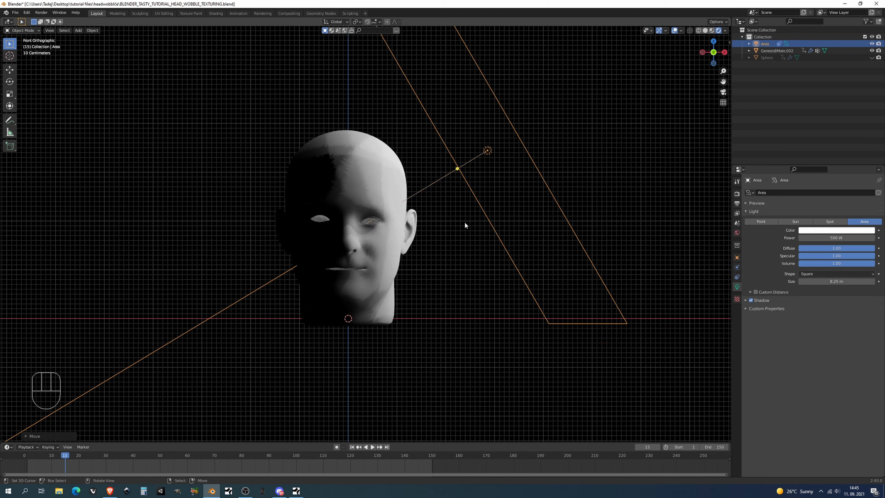
key("g")
key("y")
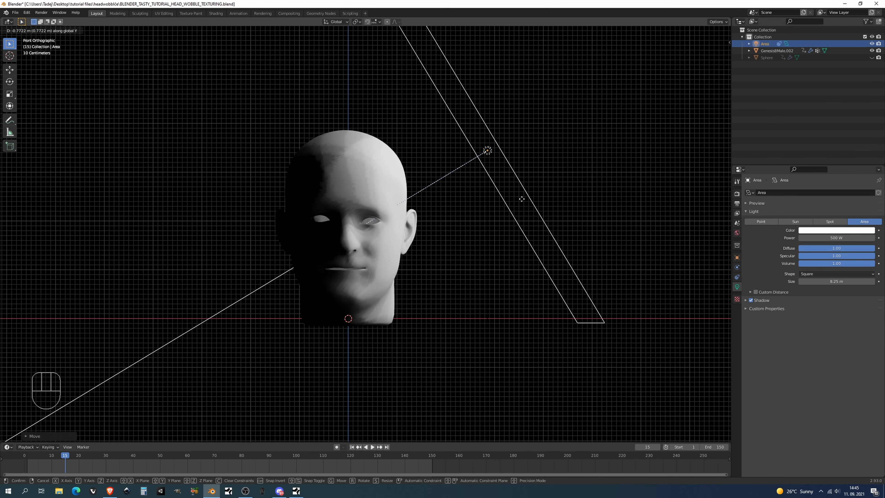
left_click(522, 202)
left_click_drag(836, 282, 797, 282)
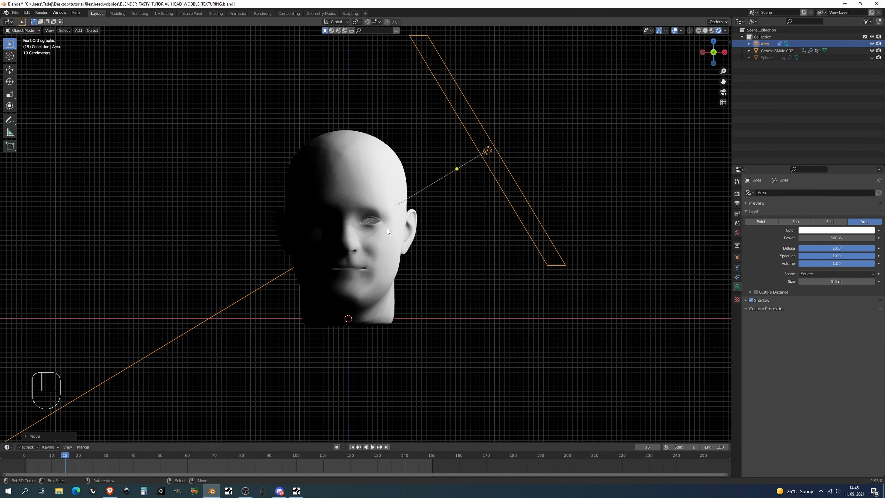
middle_click_drag(400, 226, 405, 238, "shift")
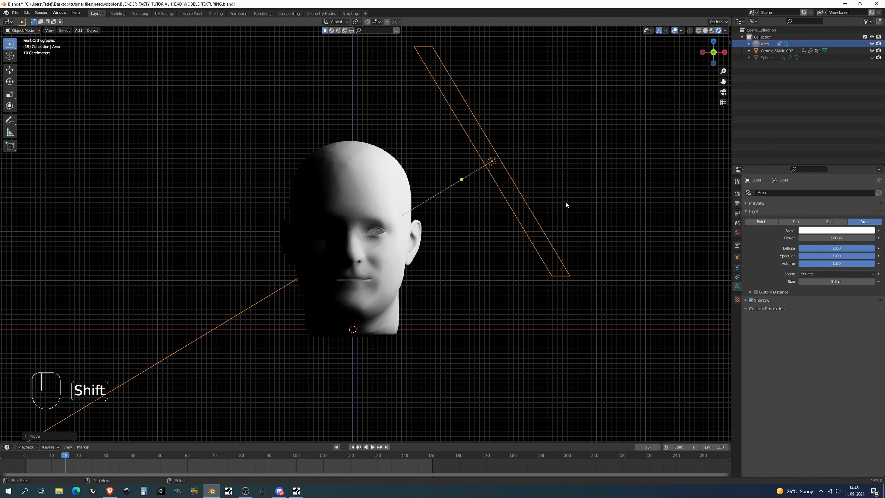
Duplicate the area light to the opposite side of the head and move the copy about 3.24 m backward along Y
key("shift+d")
left_click(321, 196)
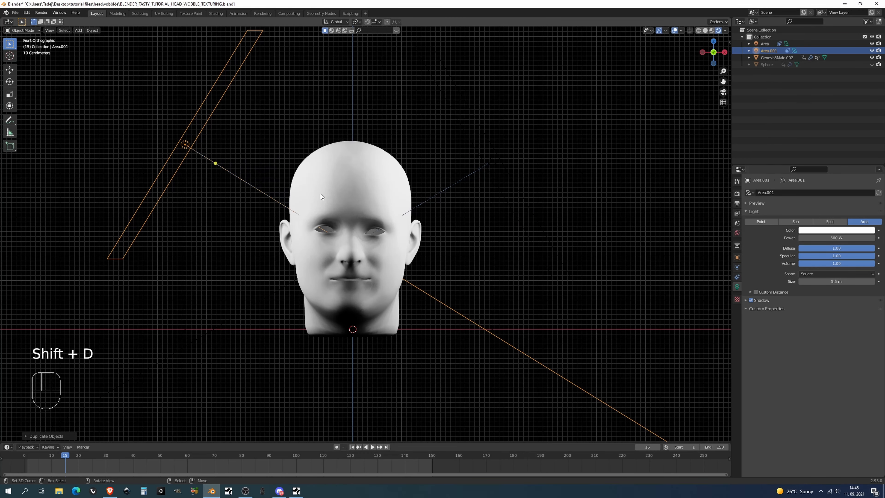
key("g")
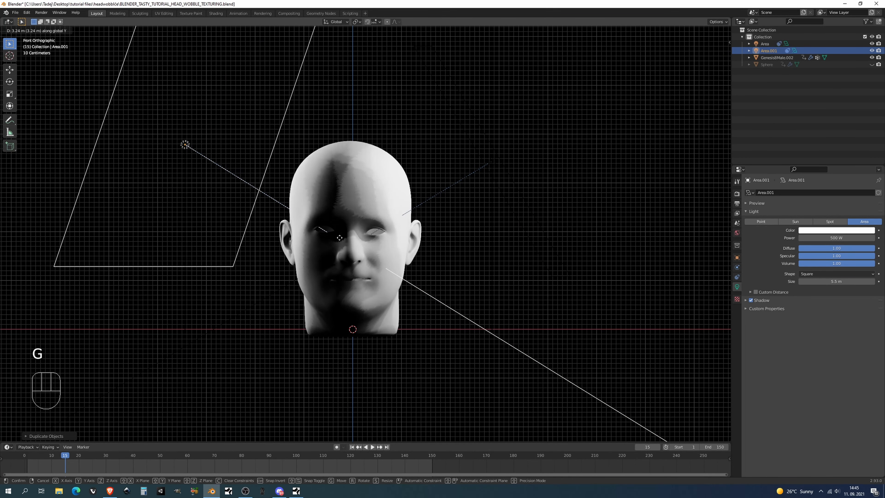
left_click(339, 237)
middle_click_drag(261, 145, 245, 184)
key("KP_1")
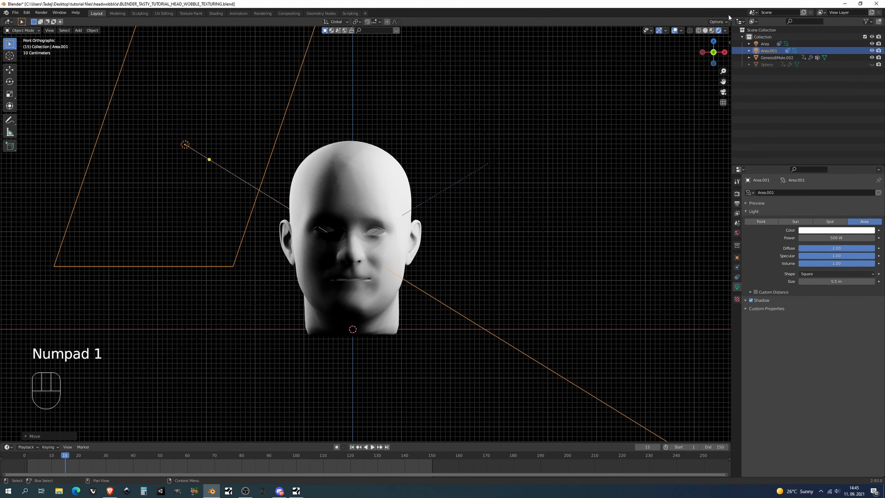
Split the 3D viewport into two side-by-side views and show the second one in perspective around the head and lights
left_click_drag(728, 19, 459, 21)
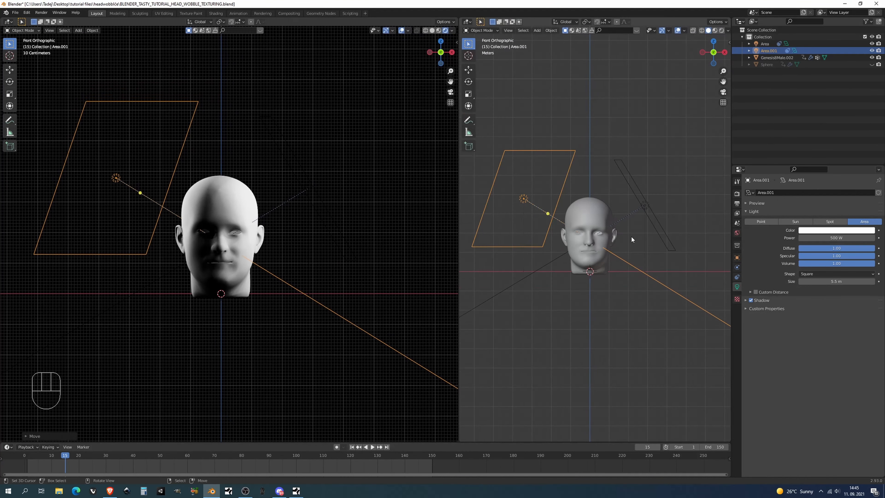
middle_click_drag(631, 236, 659, 248)
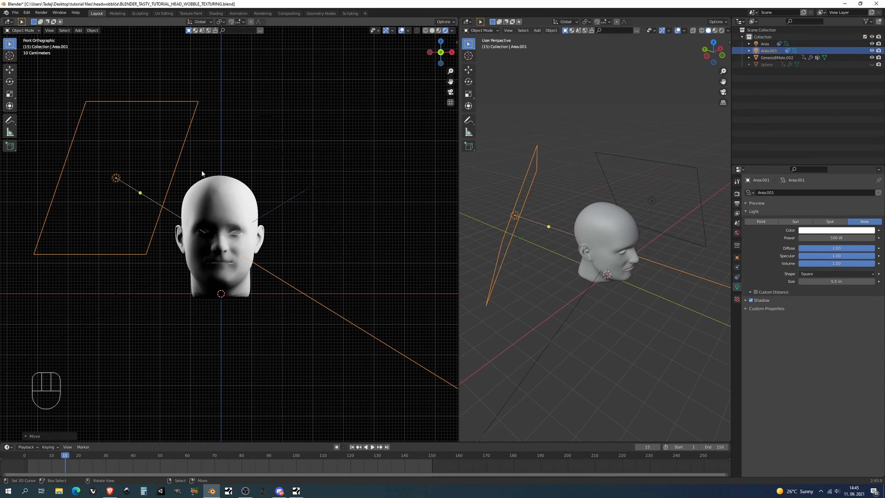
Move the second area light closer to the head, bringing it in by about 0.78 m more along X
scroll(209, 174, "up", 2)
key("g")
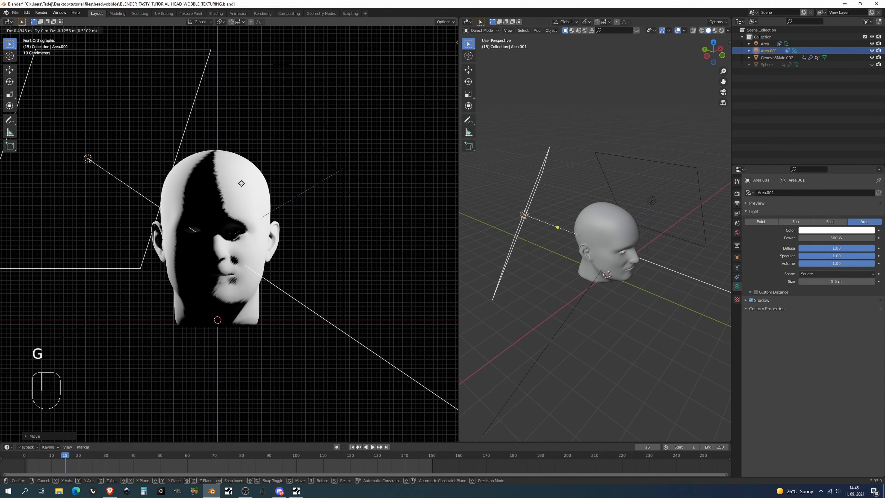
left_click(243, 179)
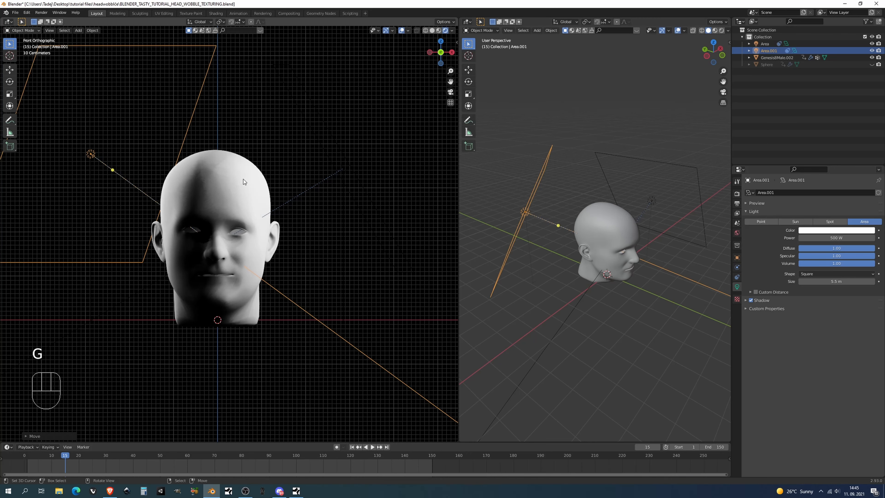
key("g")
key("y")
key("x")
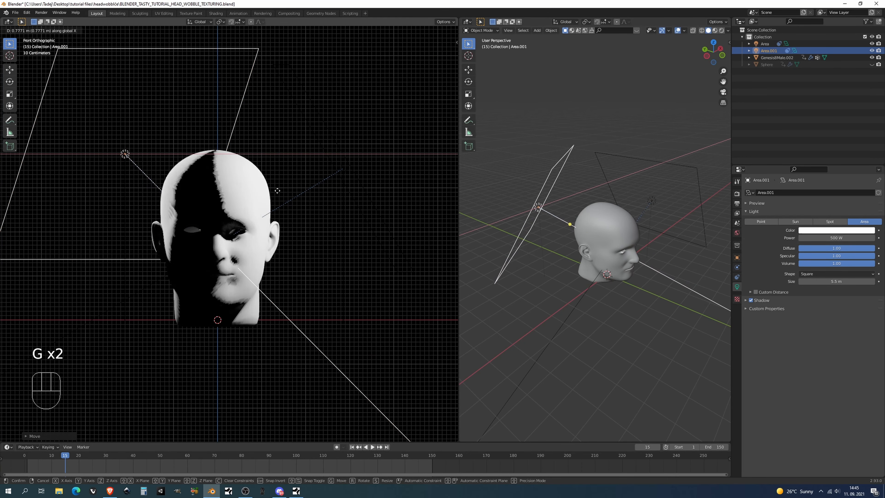
left_click(277, 191)
Move the second area light farther behind the head and reduce its size to 4.02 m
key("g")
key("y")
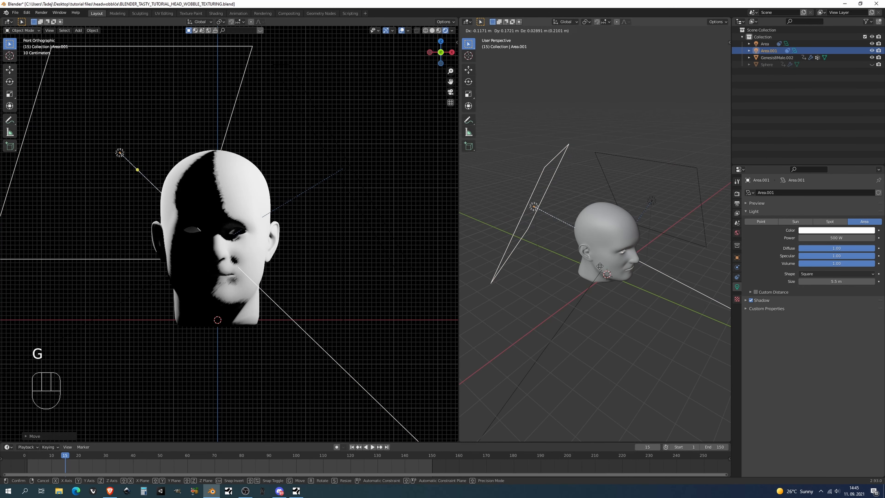
left_click(582, 262)
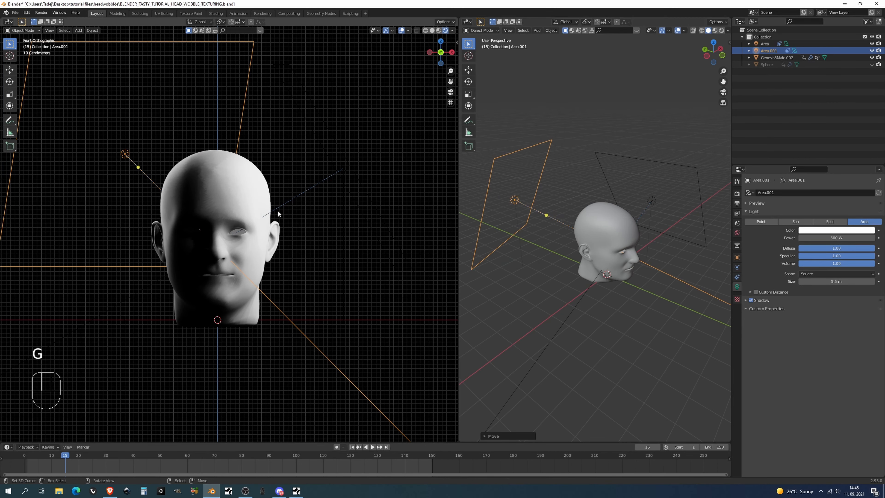
left_click_drag(846, 281, 817, 281)
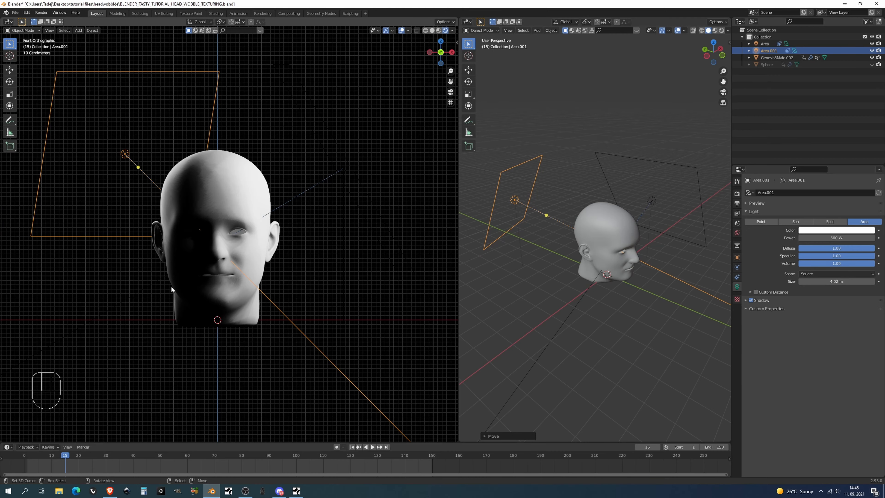
scroll(241, 184, "up", 3)
middle_click_drag(188, 213, 231, 219, "shift")
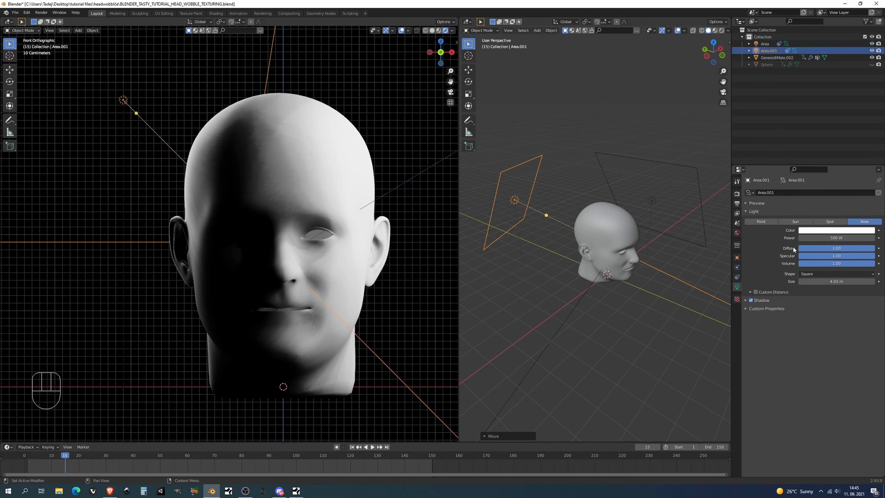
Set the second area light's power to 1000 W and move it about 0.41 m inward along X and 1 m down
left_click(821, 238)
type("1000")
key("Return")
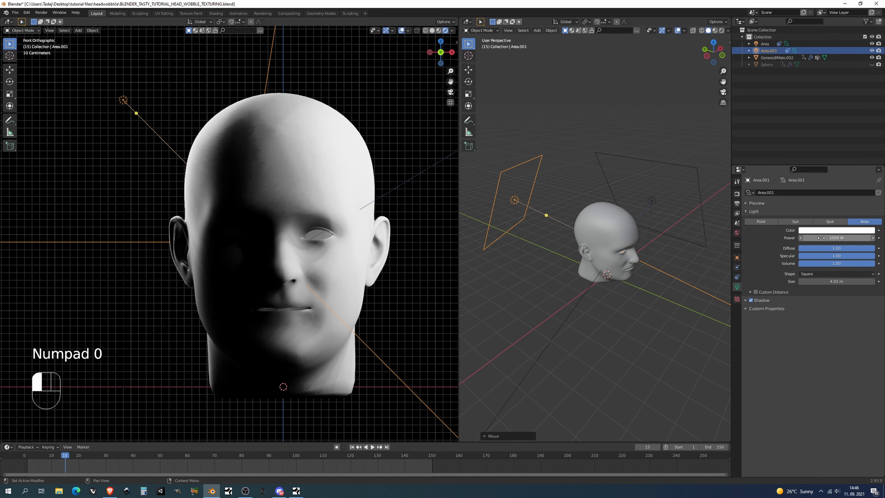
scroll(222, 135, "down", 2)
key("g")
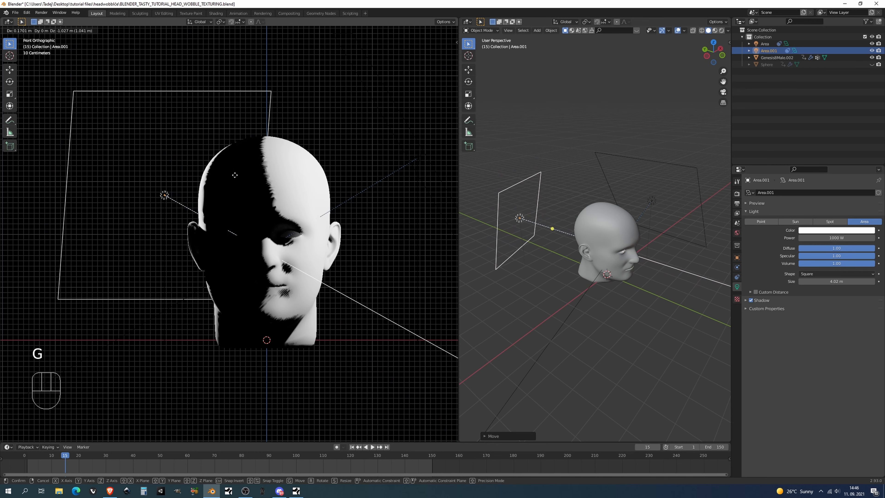
left_click(247, 174)
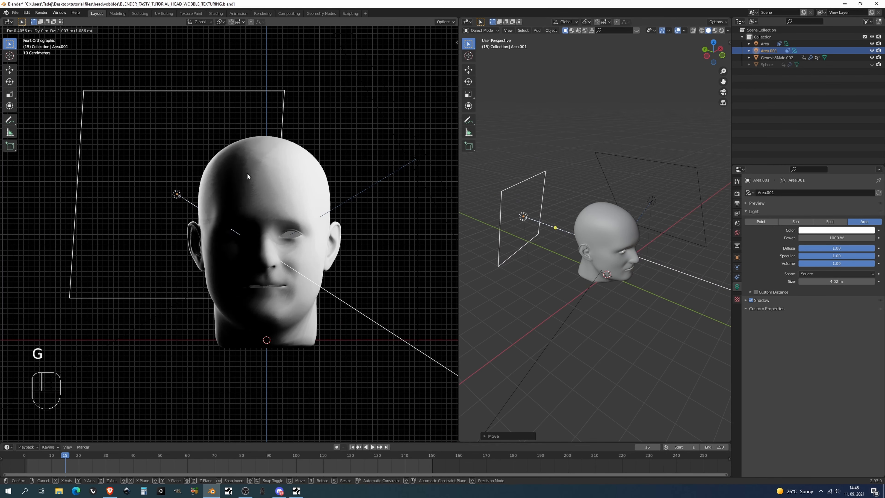
Duplicate the first area light to the opposite side of the head and place the copy farther out and higher
scroll(340, 198, "down", 2)
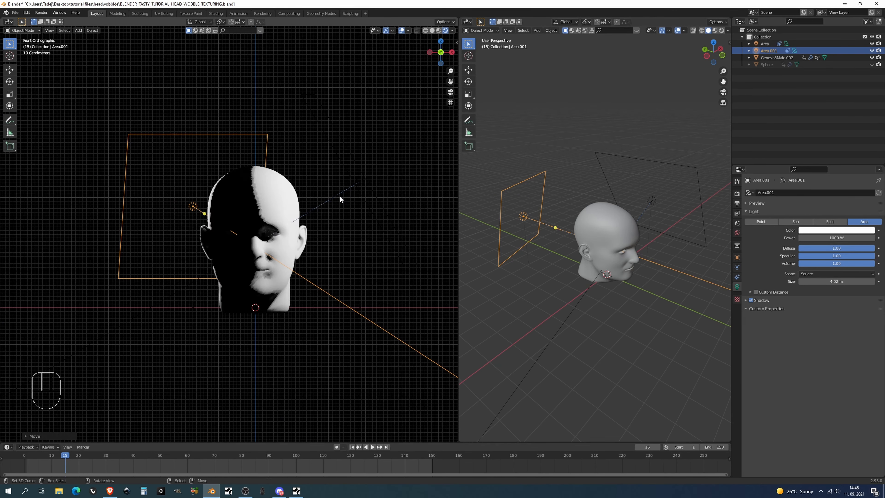
left_click(360, 180)
key("shift+d")
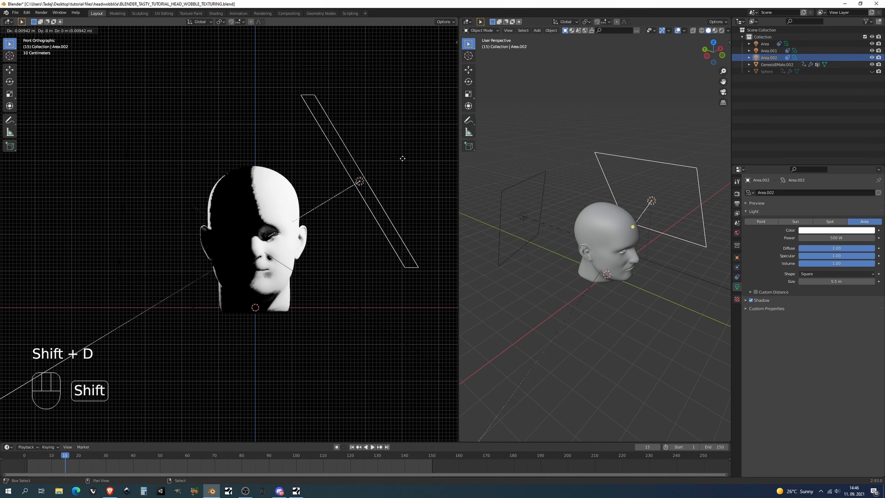
left_click(262, 188)
key("g")
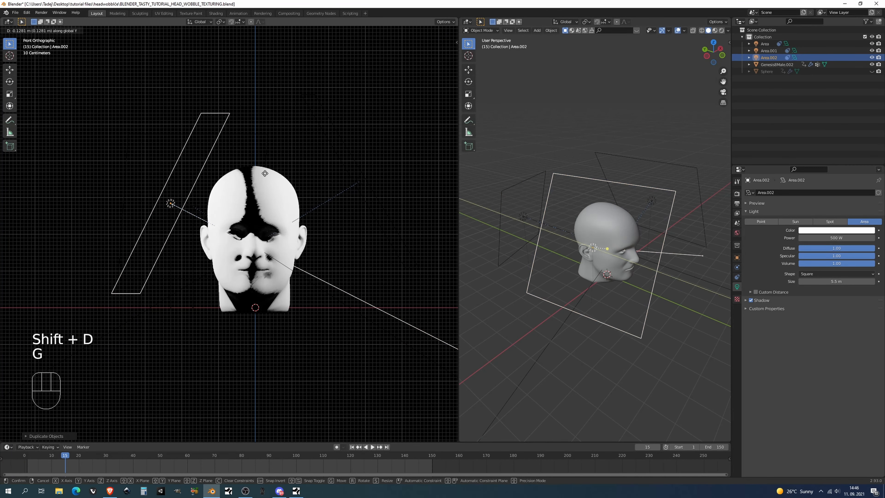
left_click(265, 169)
key("g")
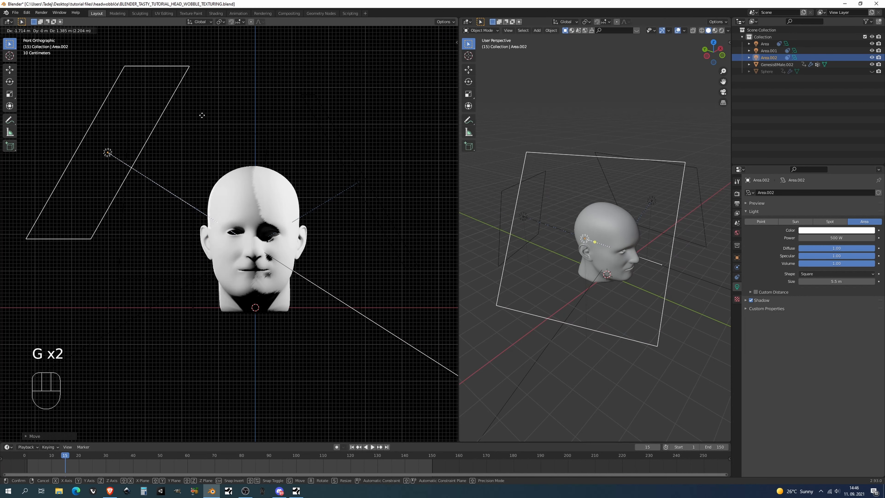
left_click(205, 120)
Set the third area light's power to 250 W
scroll(205, 120, "up", 3)
left_click(837, 237)
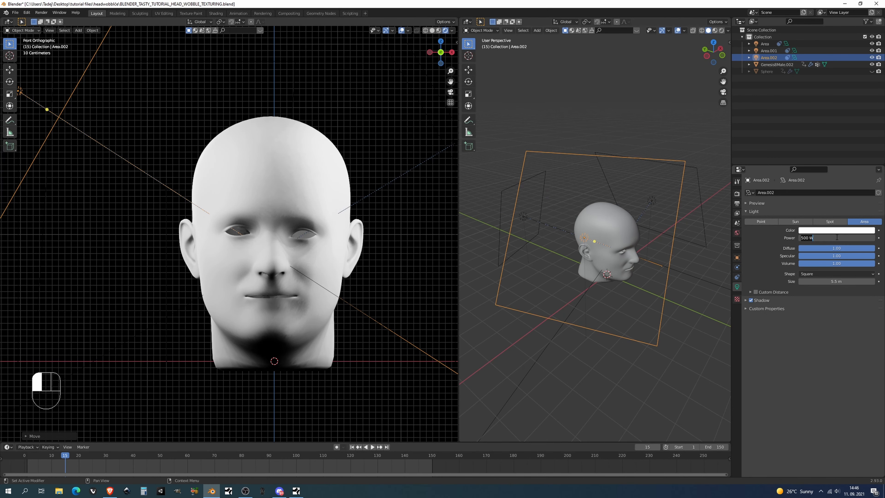
type("250")
key("Return")
Set the third area light's power to 100 W and increase its size to 7.35 m
left_click(837, 238)
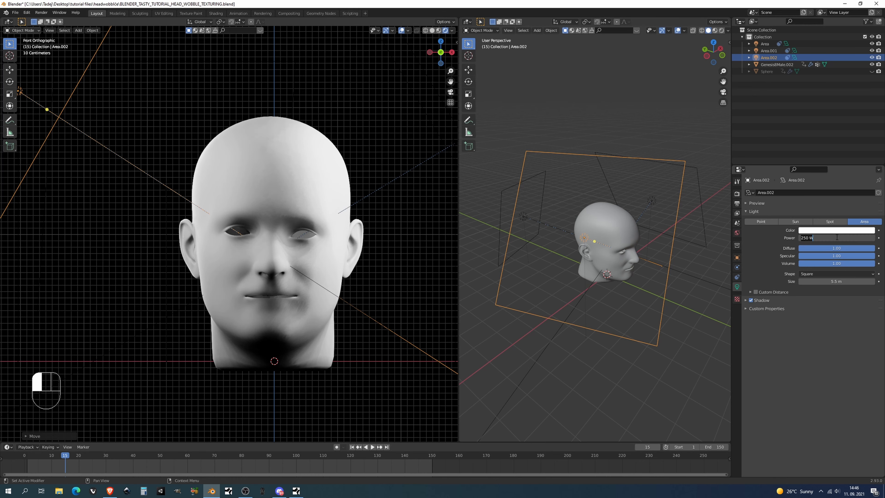
type("100")
key("Return")
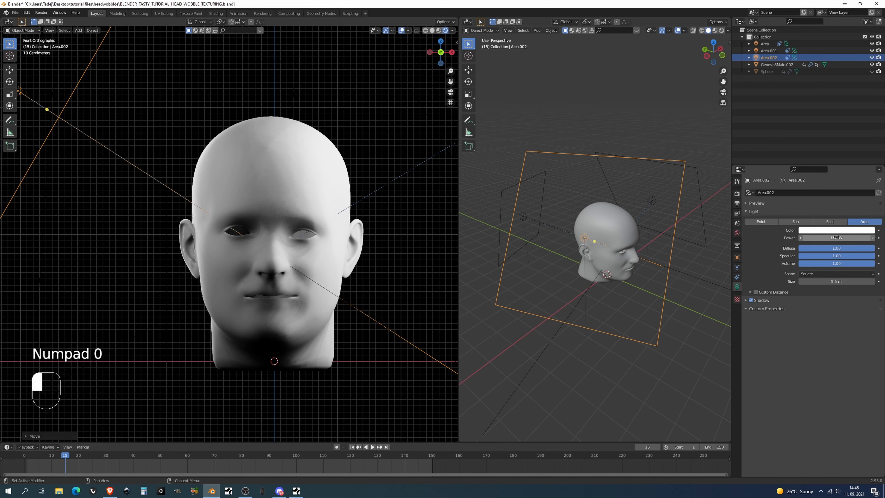
left_click_drag(836, 282, 874, 281)
Hide and show the third area light to compare its effect on the face
left_click(872, 58)
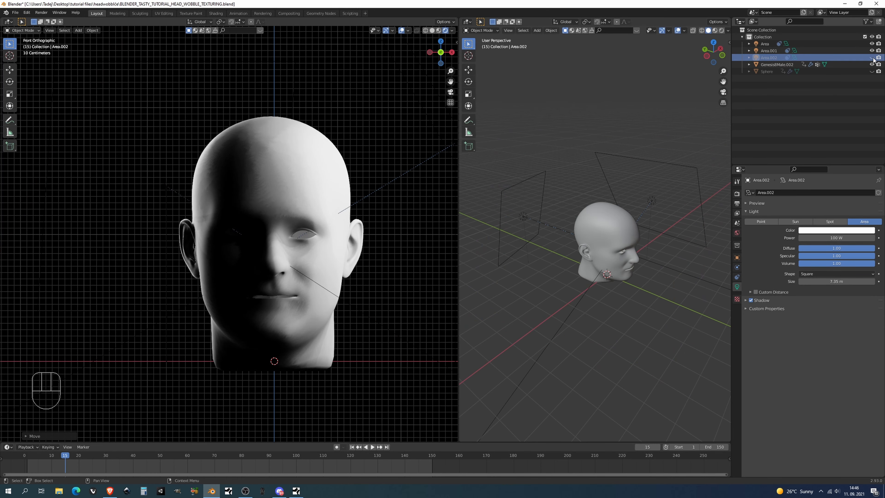
left_click(872, 58)
Lower the third area light along Z to about the middle height of the head
scroll(132, 178, "down", 4)
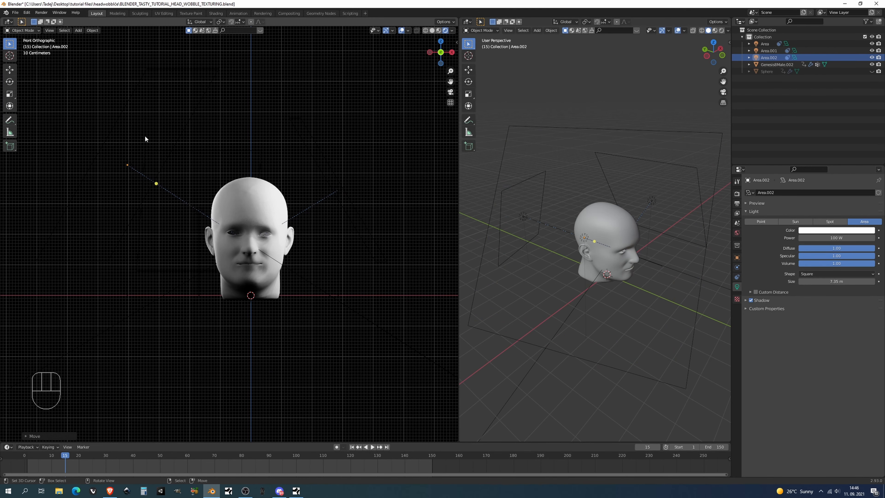
left_click(132, 178)
key("g")
key("z")
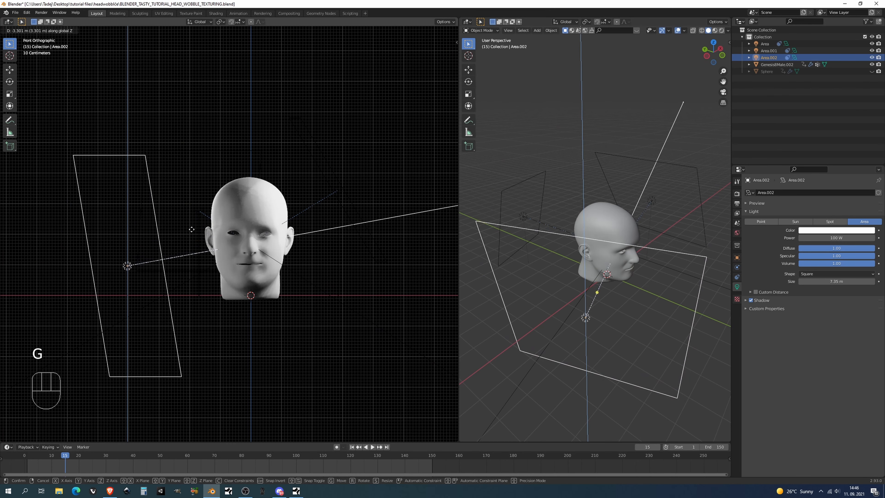
left_click(189, 210)
Reduce the third area light's size to 4.15 m, move it farther out from the head and toggle its visibility to compare
left_click_drag(836, 281, 807, 282)
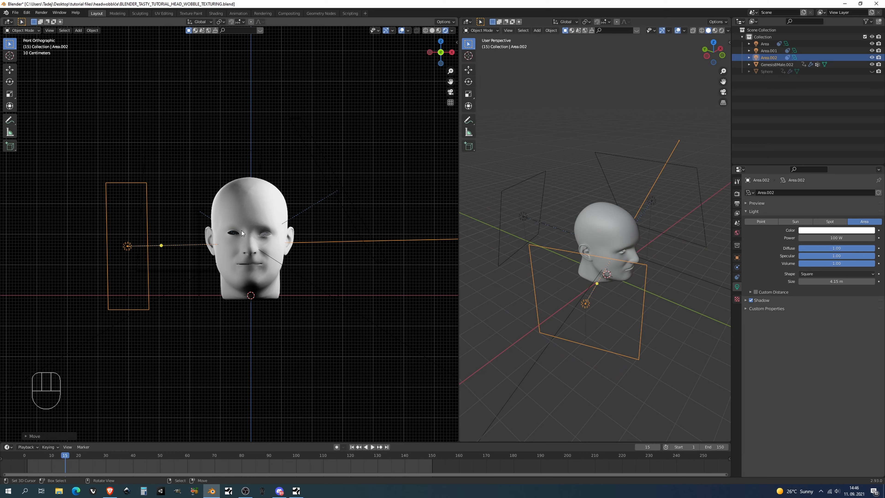
key("g")
left_click(872, 58)
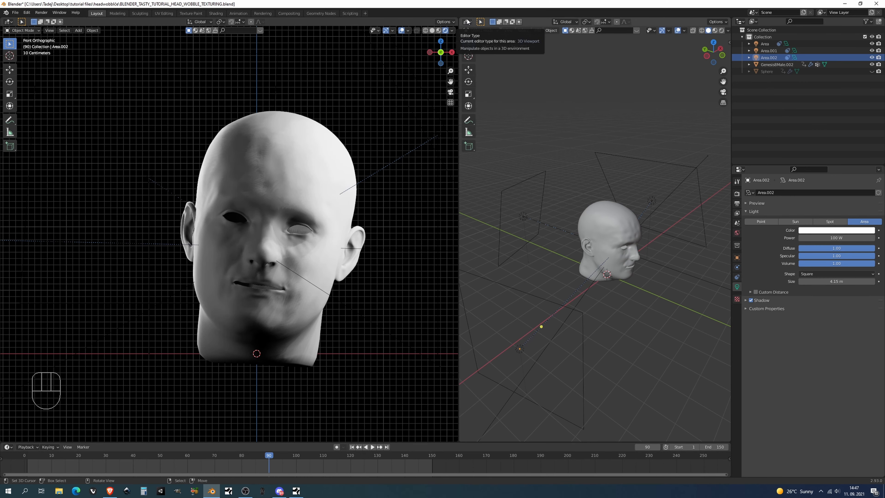
Turn the second viewport into a Shader Editor and hide its sidebar
left_click(467, 22)
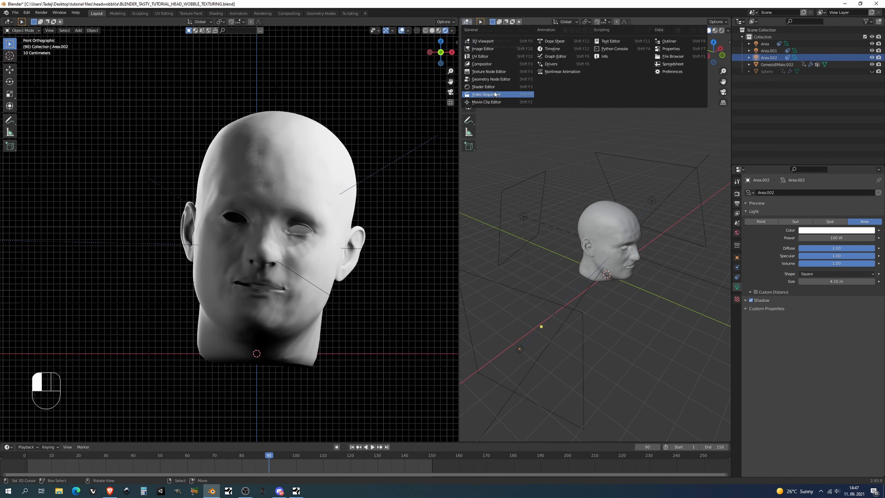
left_click(494, 90)
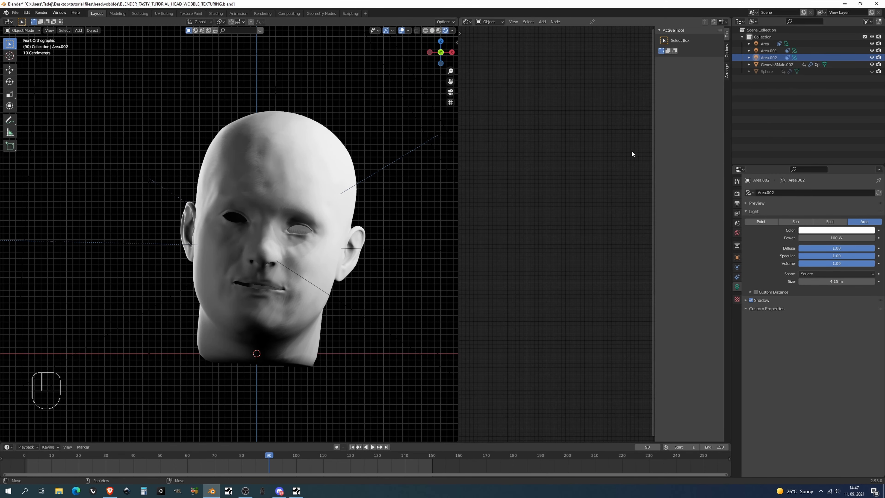
key("n")
Select the head to show its material nodes and widen the Shader Editor area
left_click(317, 179)
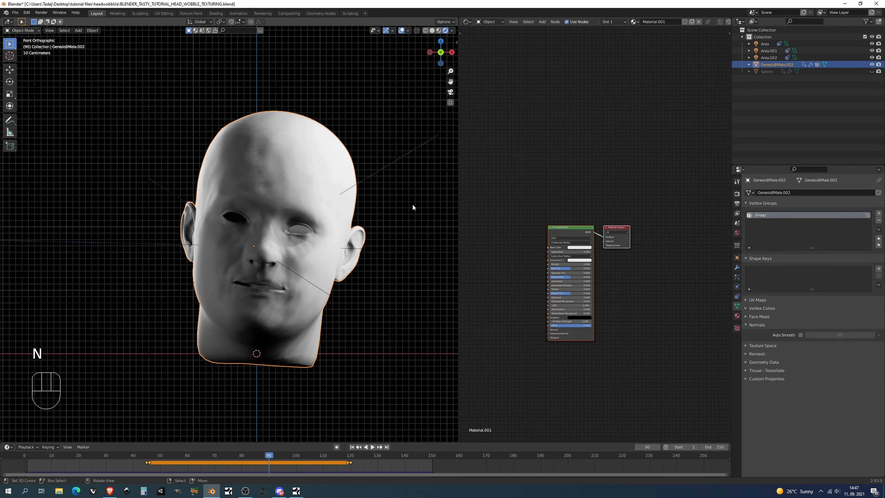
middle_click_drag(513, 215, 546, 182)
scroll(564, 194, "up", 4)
scroll(564, 192, "down", 2)
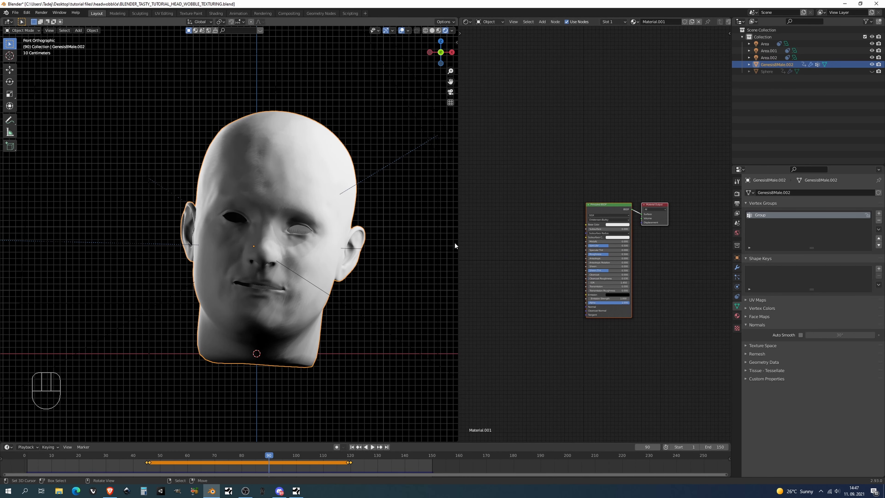
left_click_drag(459, 247, 326, 242)
middle_click_drag(407, 251, 499, 209)
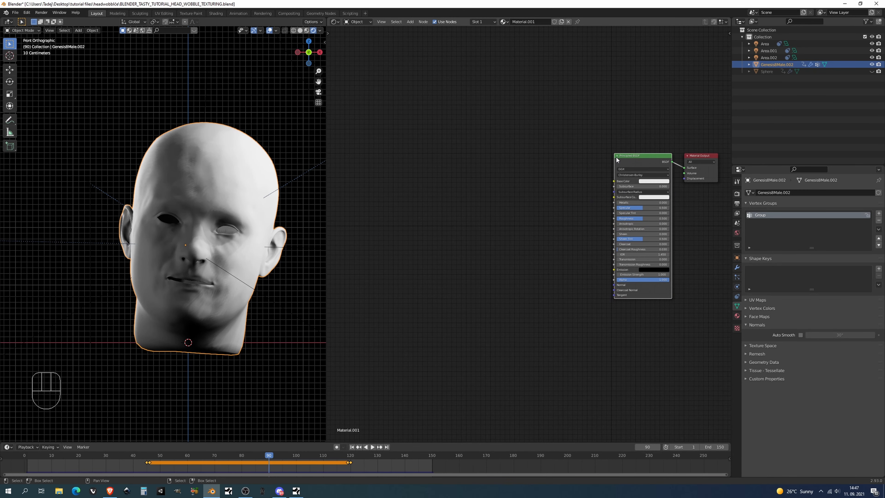
Search the add-on preferences for "NODE" to check whether Node Wrangler is enabled, and close the preferences
left_click(24, 13)
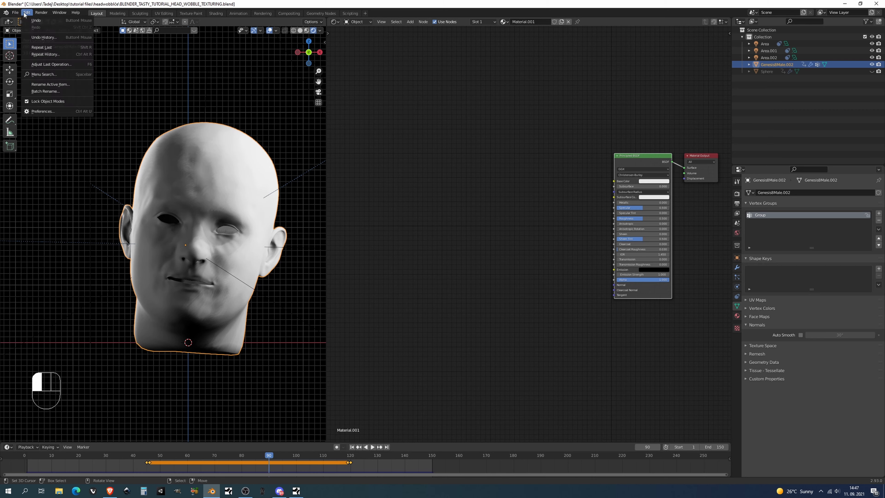
left_click(37, 113)
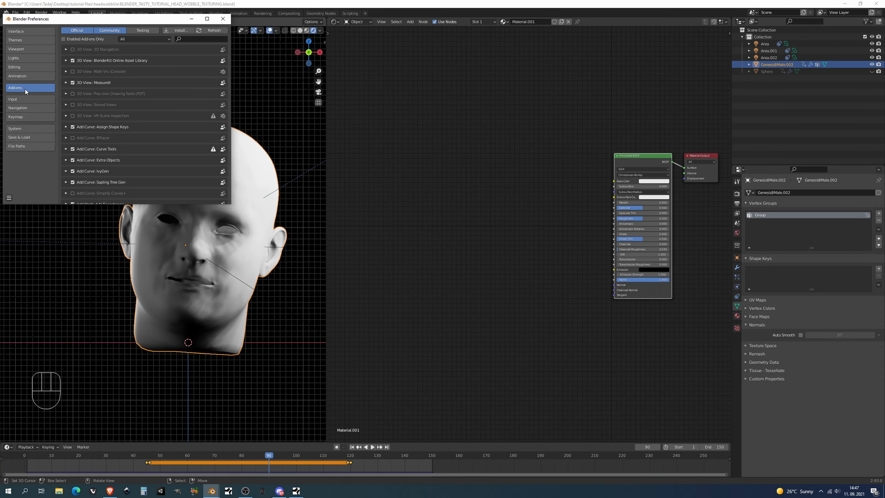
left_click(198, 41)
type("NODE")
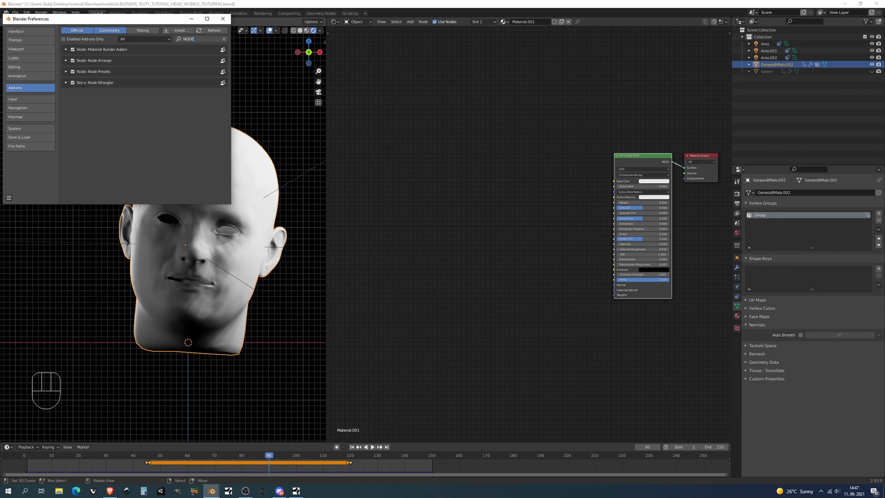
left_click(223, 18)
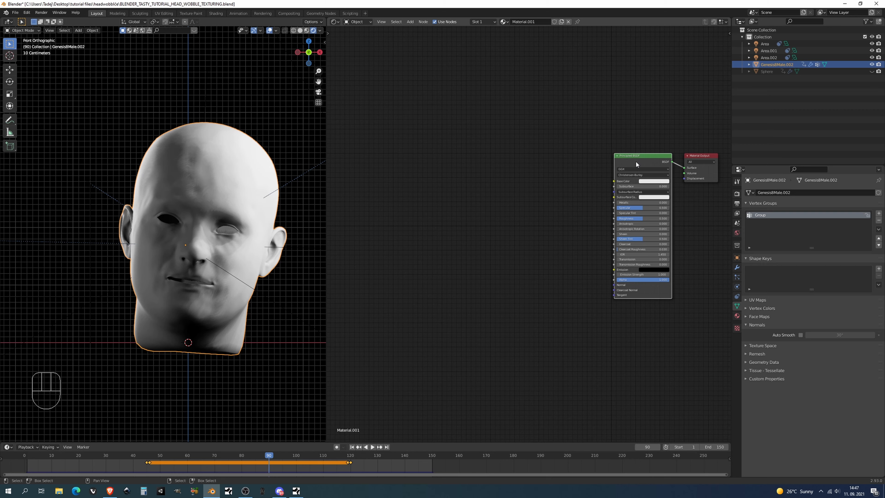
Add connected Texture Coordinate, Mapping and Image Texture nodes to the Principled BSDF with Node Wrangler and place them ahead of the shader
key("ctrl")
key("ctrl+t")
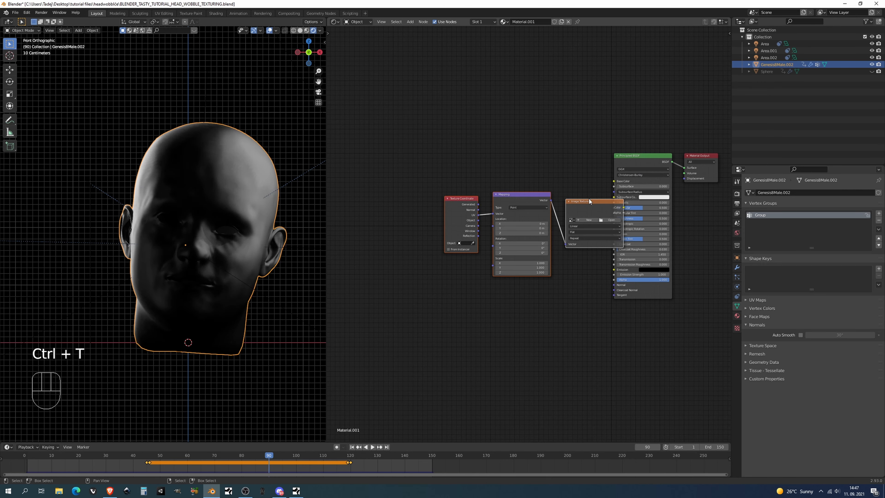
left_click(429, 168)
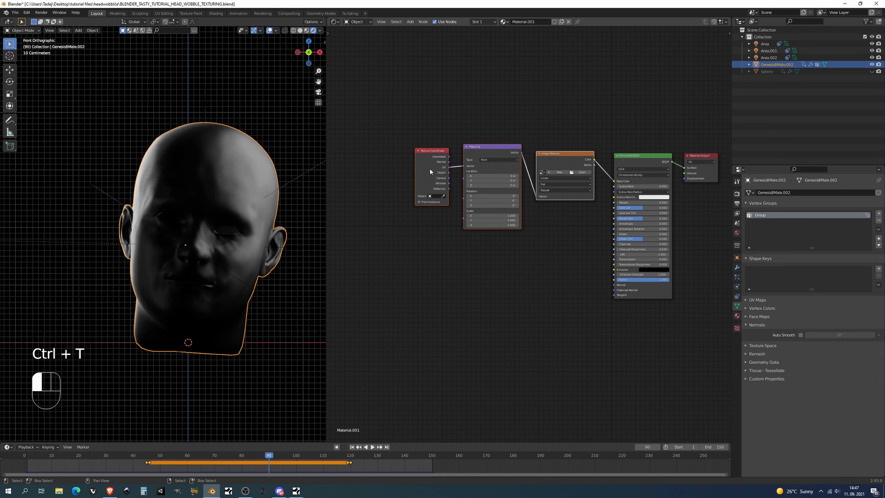
Load the marker.png image into the Image Texture node so it maps onto the head
left_click(484, 147)
left_click(573, 162)
scroll(557, 174, "up", 4)
middle_click_drag(547, 188, 503, 187)
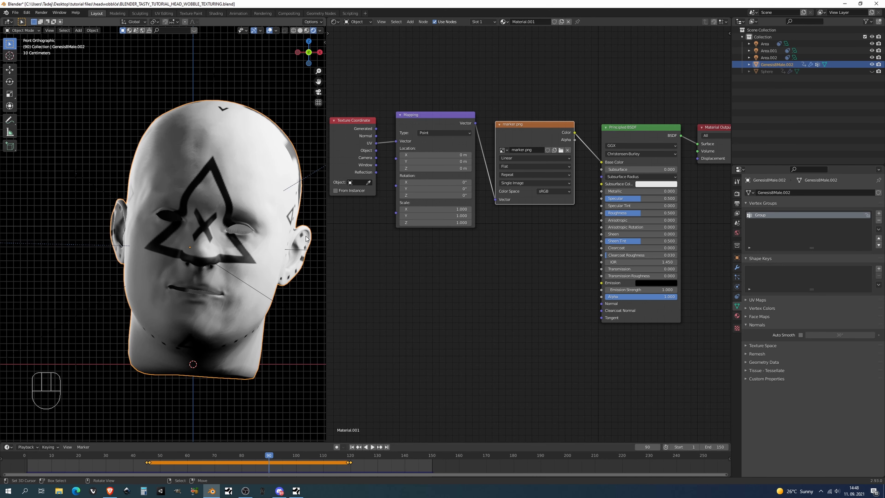
middle_click_drag(288, 238, 251, 218, "shift")
middle_click_drag(359, 213, 384, 213, "shift")
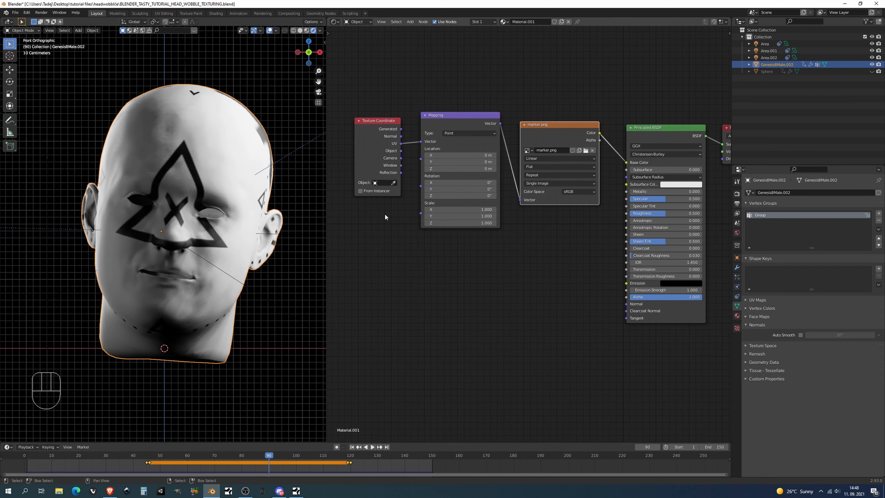
Add a Value node, connect it to the Mapping node's Scale input, and set it to 5
key("shift+a")
left_click(385, 216)
type("VA")
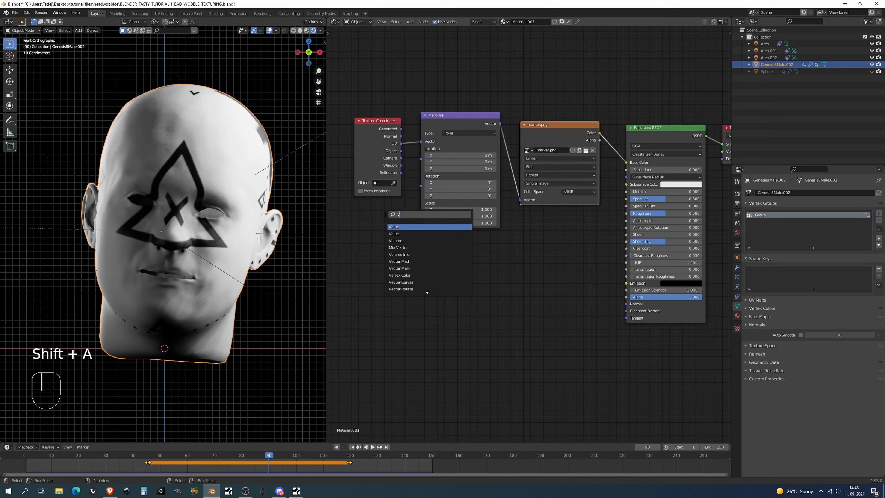
left_click(400, 228)
left_click(369, 225)
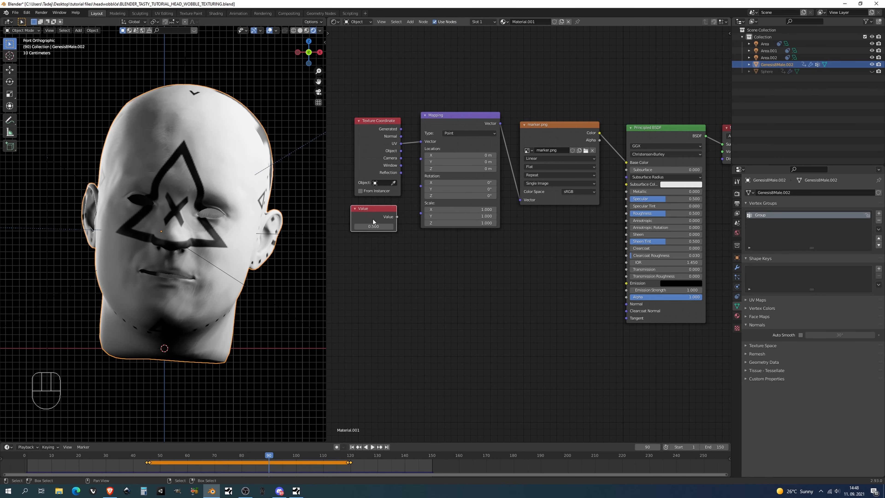
left_click_drag(397, 217, 421, 213)
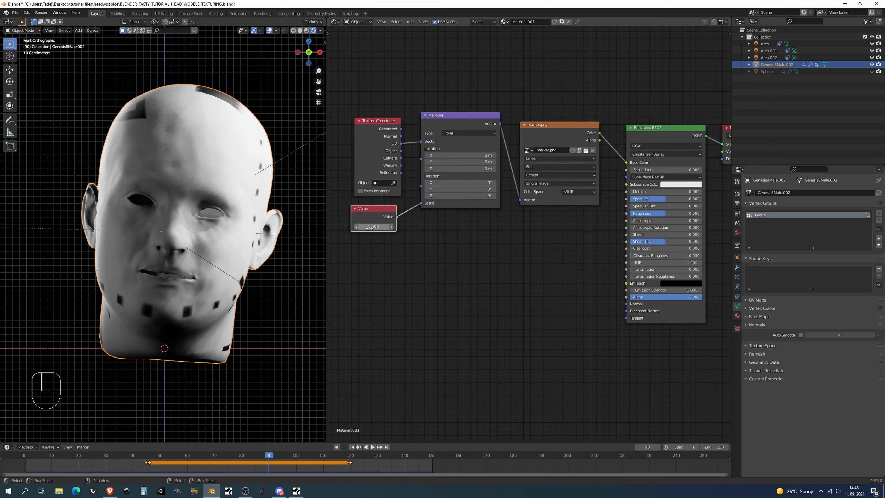
left_click_drag(370, 226, 389, 227, "ctrl")
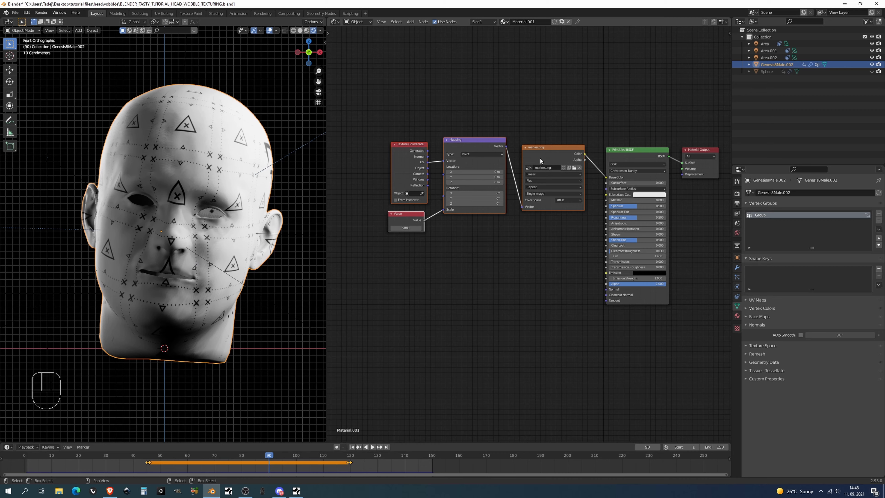
Shift the texture nodes upward and place the Principled BSDF directly beneath the marker.png image node
left_click_drag(540, 161, 518, 86)
scroll(154, 195, "up", 4)
scroll(178, 120, "down", 2)
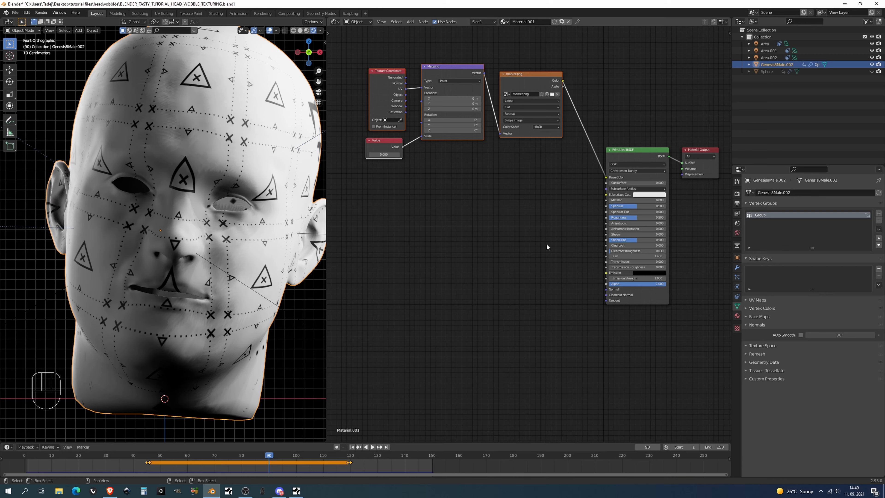
left_click_drag(602, 181, 496, 184)
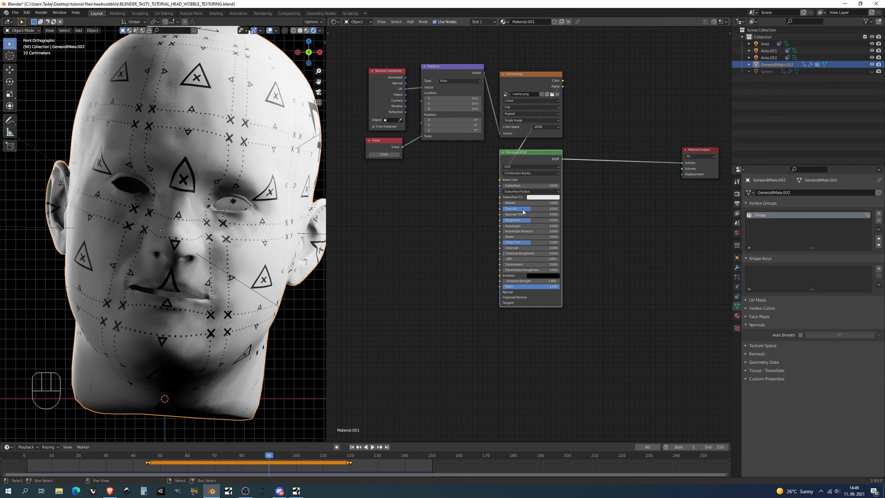
Add a Mix Shader node and a Fresnel node in the free space between the Principled BSDF and Material Output
middle_click_drag(613, 234, 551, 216, "shift")
key("shift+a")
key("s")
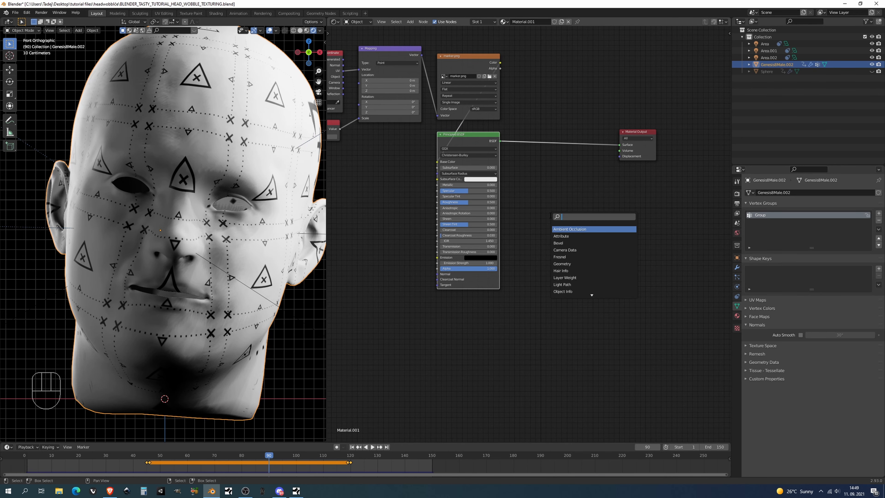
type("MI")
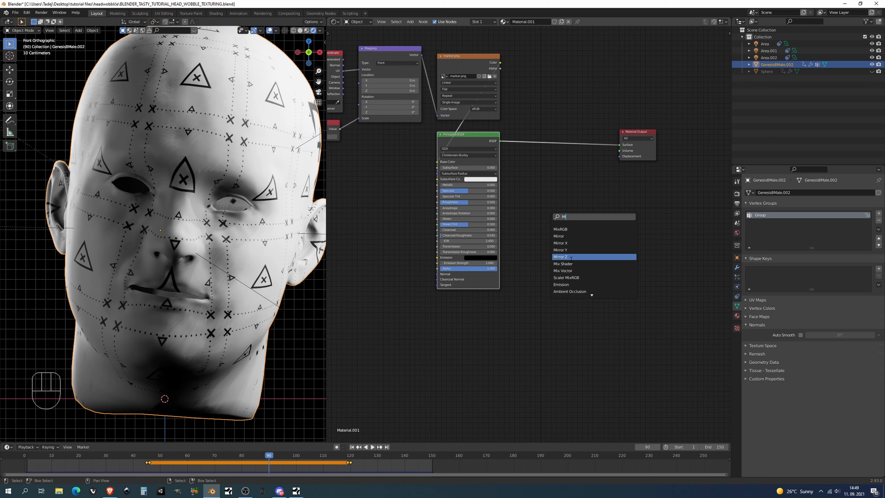
left_click(564, 264)
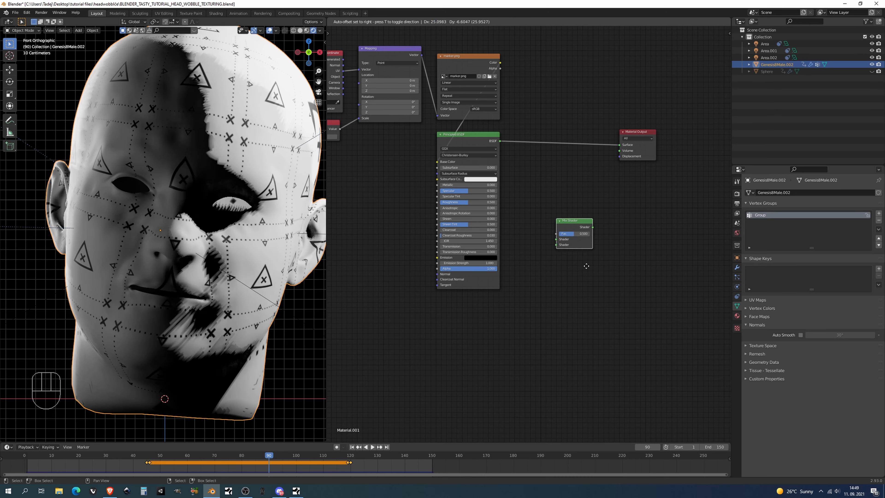
left_click(630, 267)
key("shift+a")
type("sFR")
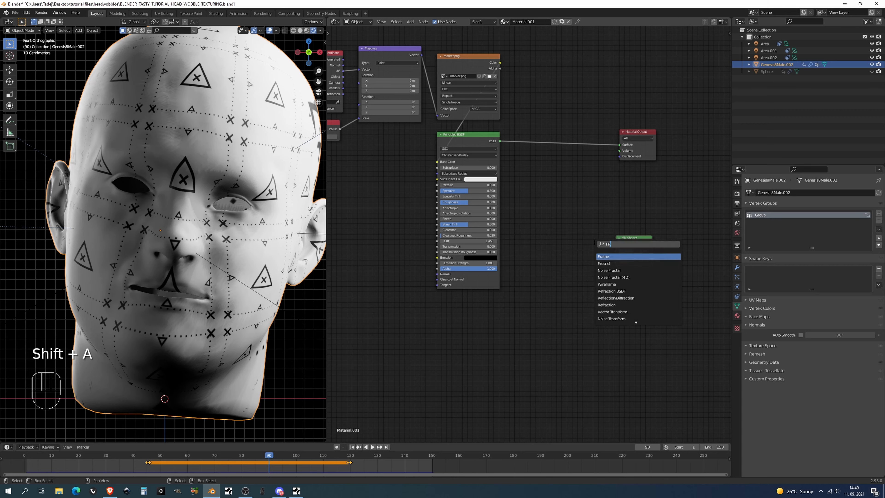
left_click(604, 263)
left_click(579, 207)
Add a Blackbody node and an Emission shader ahead of the Mix Shader
key("shift+a")
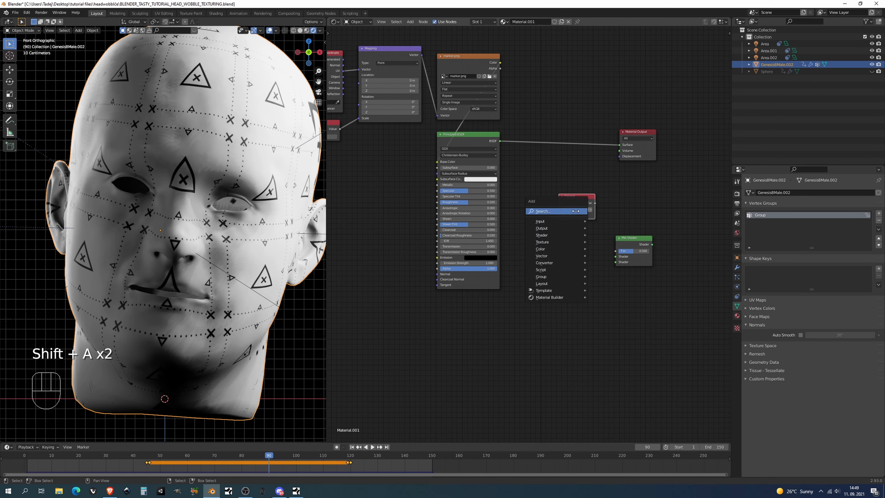
type("BL")
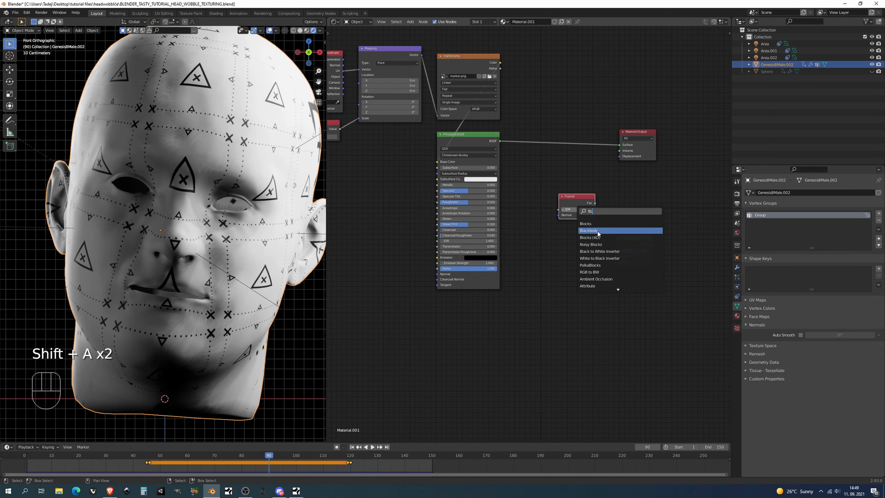
left_click(597, 232)
left_click(509, 250)
key("shift+a")
type("E")
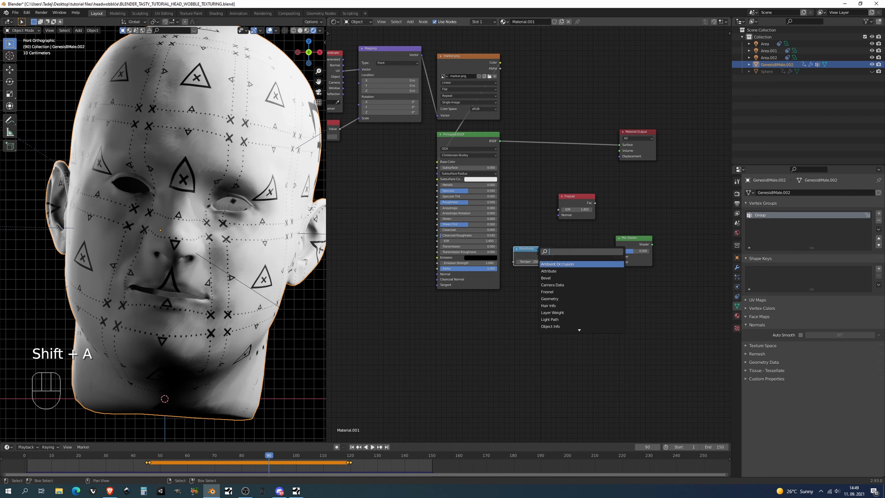
type("MI")
left_click(551, 263)
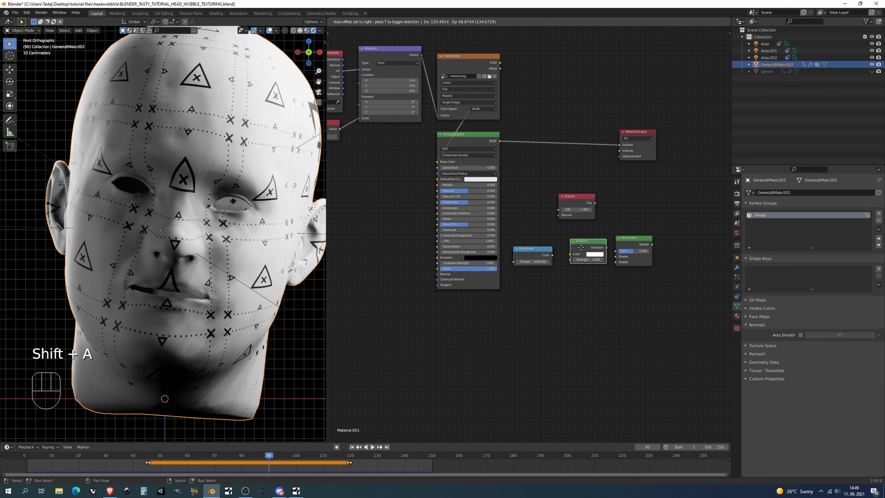
left_click(576, 250)
Add a Diffuse BSDF node and place it below the Emission shader
key("shift+a")
type("DIF")
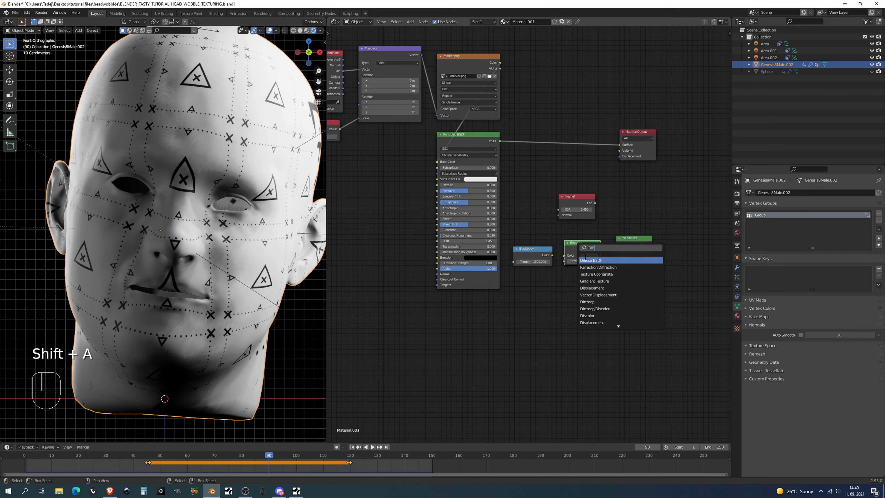
left_click(591, 281)
left_click(577, 283)
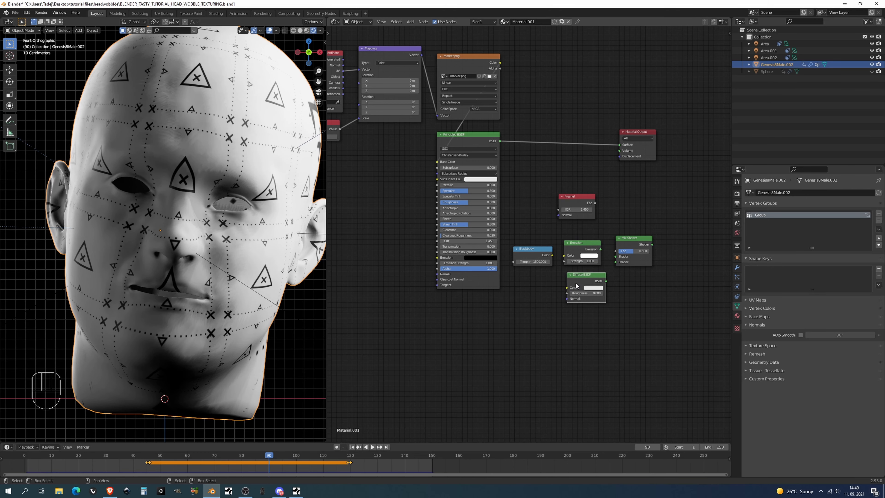
Wire the Blackbody color into the Emission and Diffuse BSDF, and feed both shaders plus the Fresnel factor into the Mix Shader
scroll(577, 283, "up", 1)
middle_click_drag(578, 283, 537, 279)
left_click_drag(513, 248, 534, 291)
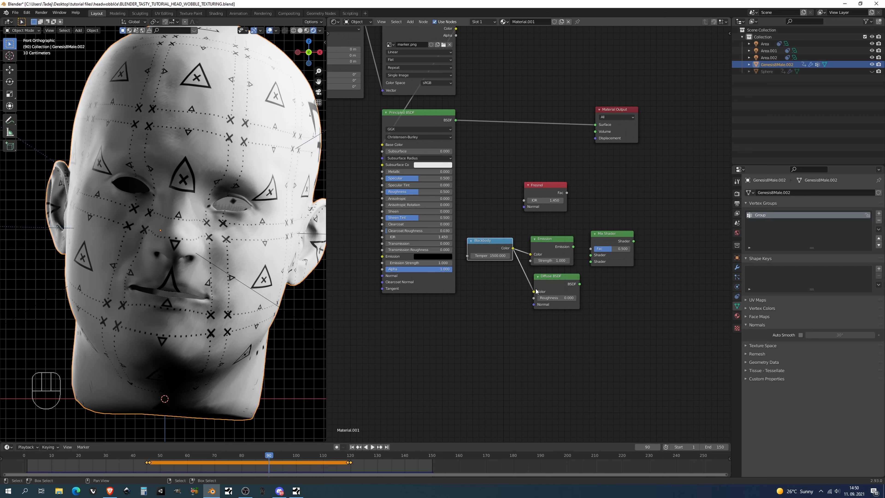
left_click_drag(573, 246, 590, 255)
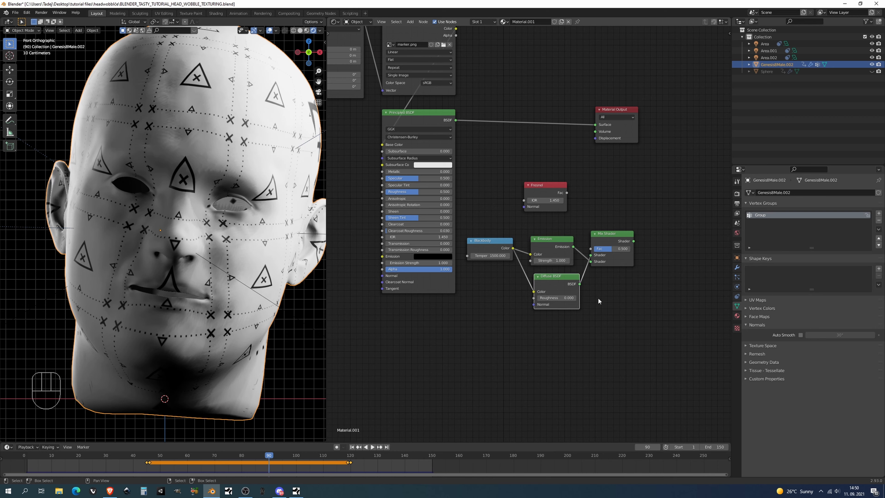
left_click_drag(567, 193, 595, 253)
middle_click_drag(595, 253, 615, 249)
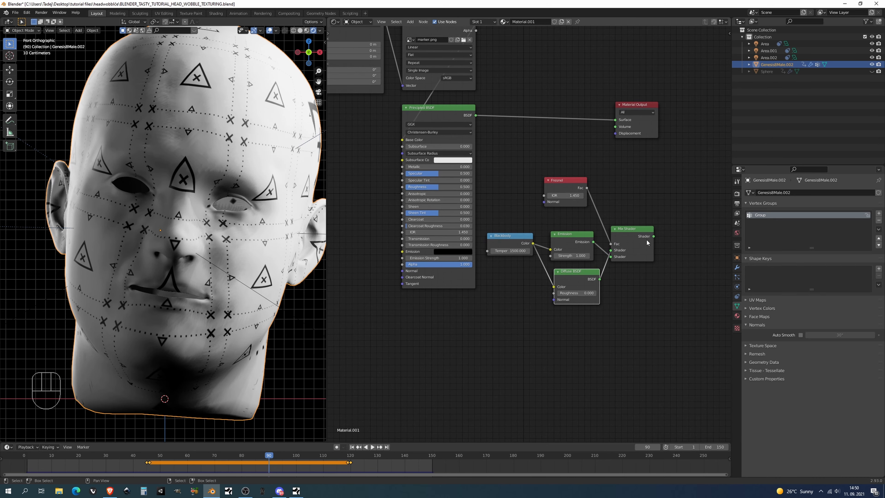
Connect the Mix Shader to the Material Output's Surface and raise the Fresnel IOR to 1.56
left_click_drag(654, 236, 616, 120)
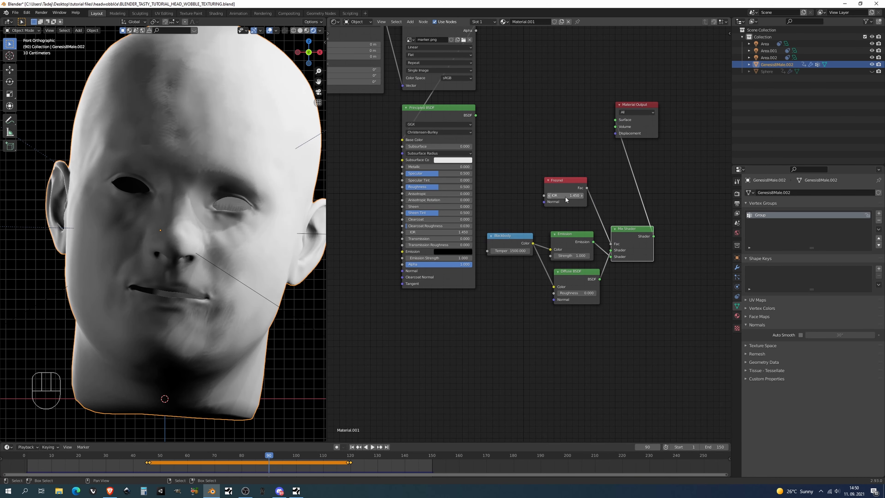
scroll(253, 221, "down", 1)
middle_click_drag(249, 221, 243, 224, "shift")
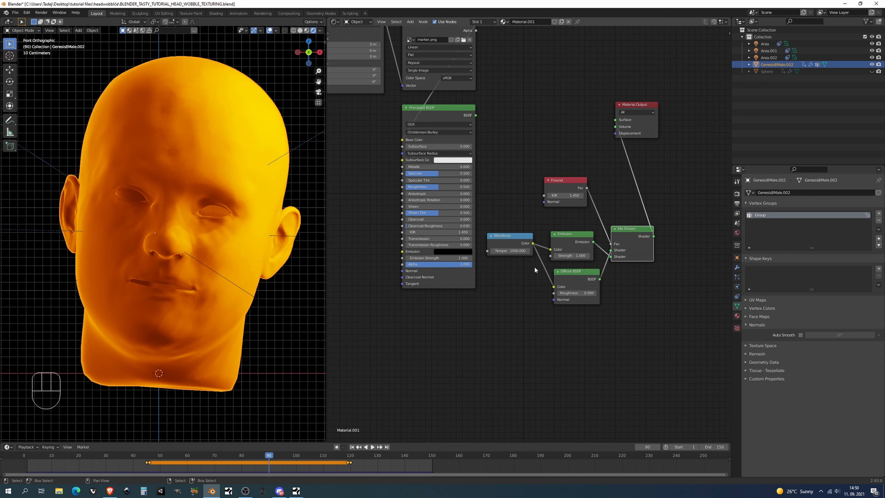
mouse_move(570, 196)
left_mouse_down("shift")
mouse_move(539, 195)
mouse_move(603, 196)
mouse_move(588, 195)
left_mouse_up("shift")
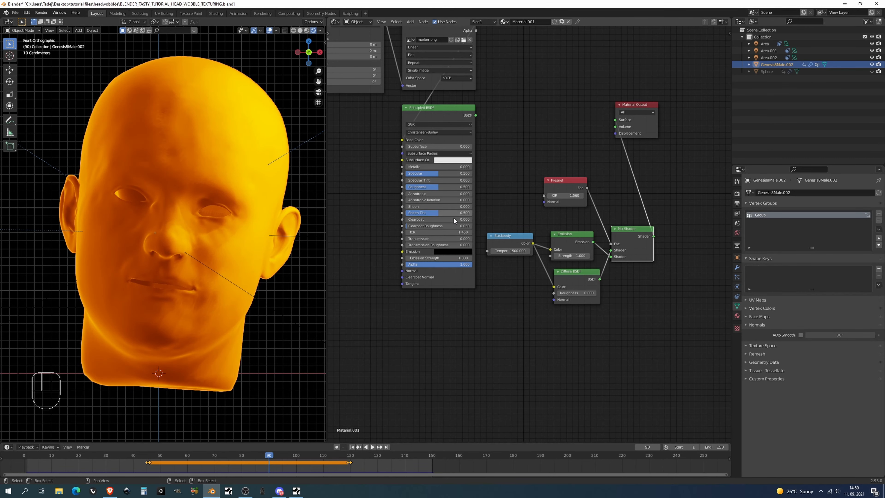
Move the Fresnel, Blackbody, Emission, Diffuse and Mix Shader nodes ahead of the Principled BSDF, and shift the Principled BSDF slightly toward the output
mouse_move(240, 246)
middle_mouse_down("shift")
mouse_move(243, 233)
mouse_move(230, 246)
middle_mouse_up("shift")
scroll(426, 53, "down", 2)
middle_click_drag(426, 54, 454, 109)
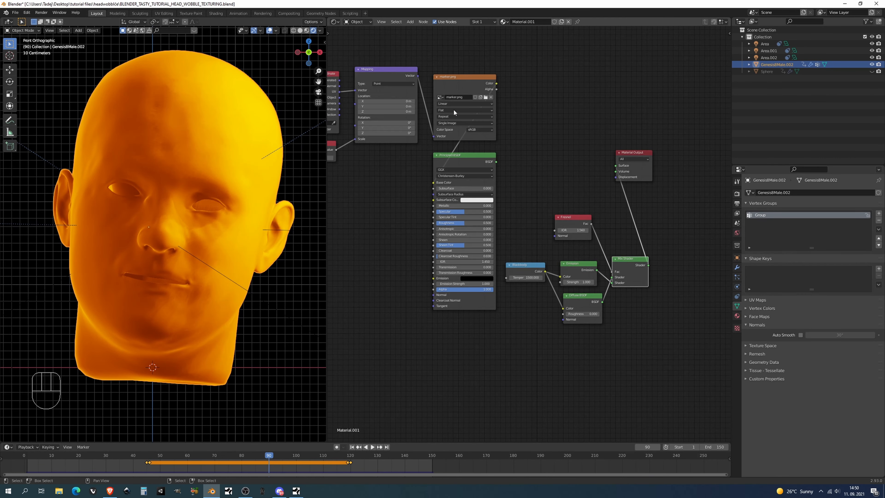
left_click_drag(678, 215, 507, 323)
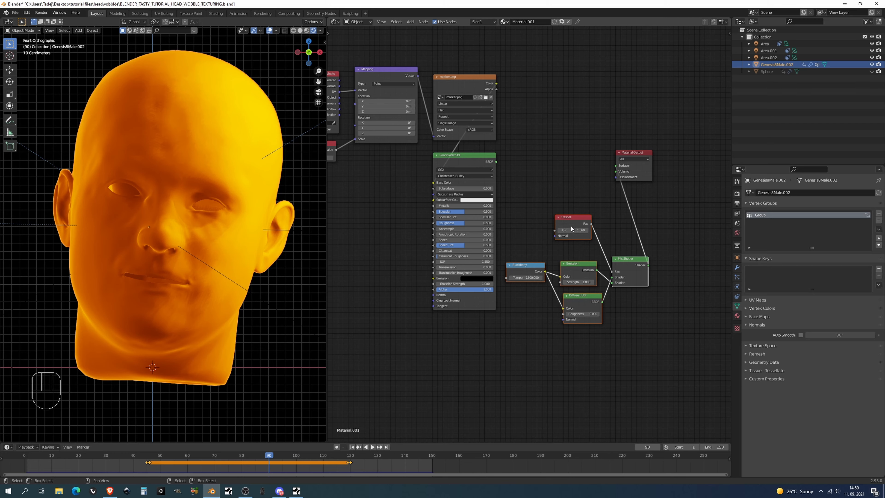
left_click_drag(582, 221, 359, 189)
middle_click_drag(439, 199, 506, 198)
left_click_drag(490, 225, 466, 221)
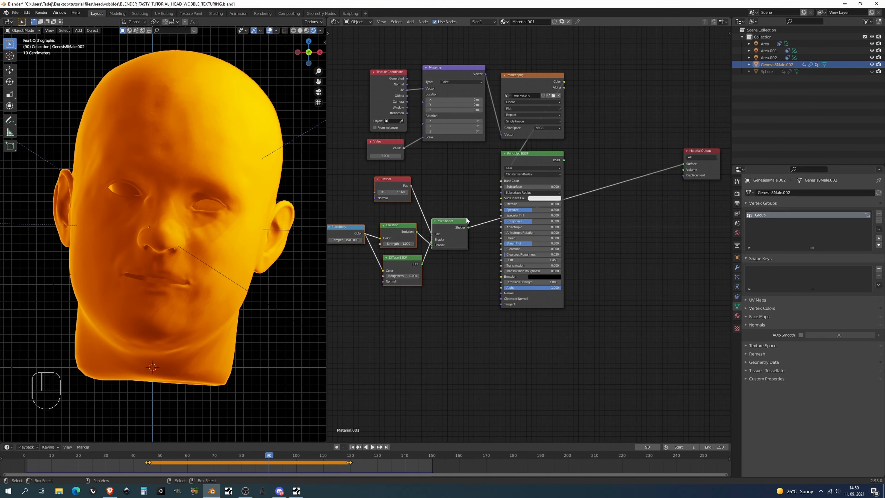
left_click_drag(544, 159, 564, 158)
Insert a second Mix Shader before the Material Output and connect the Principled BSDF to its first shader input
key("shift+a")
type("M")
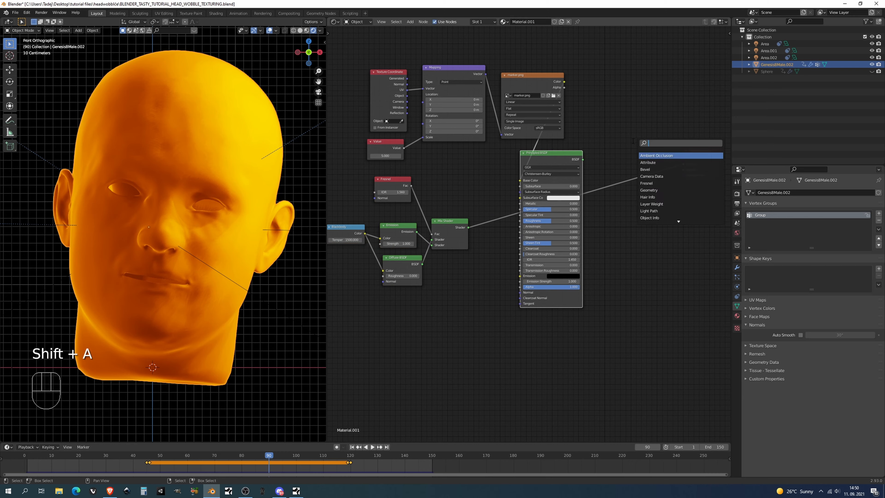
type("i")
key("Down")
key("Down")
key("Down")
key("Down")
key("Down")
key("Return")
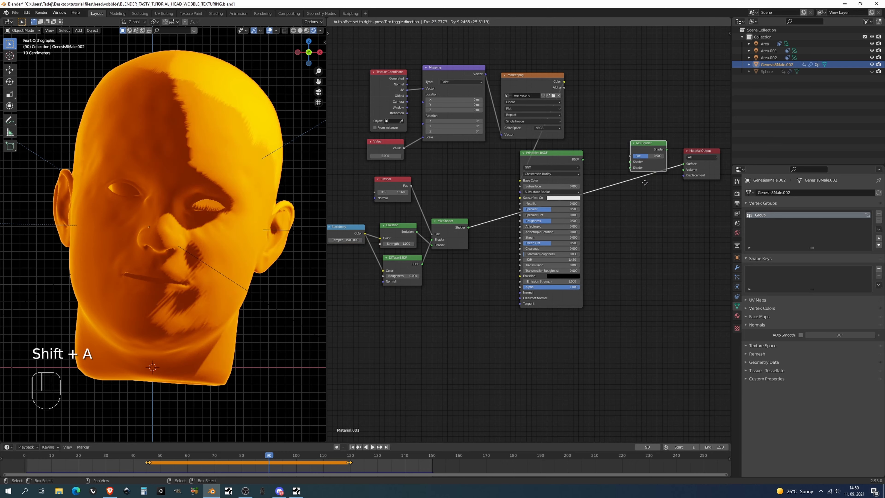
left_click(633, 201)
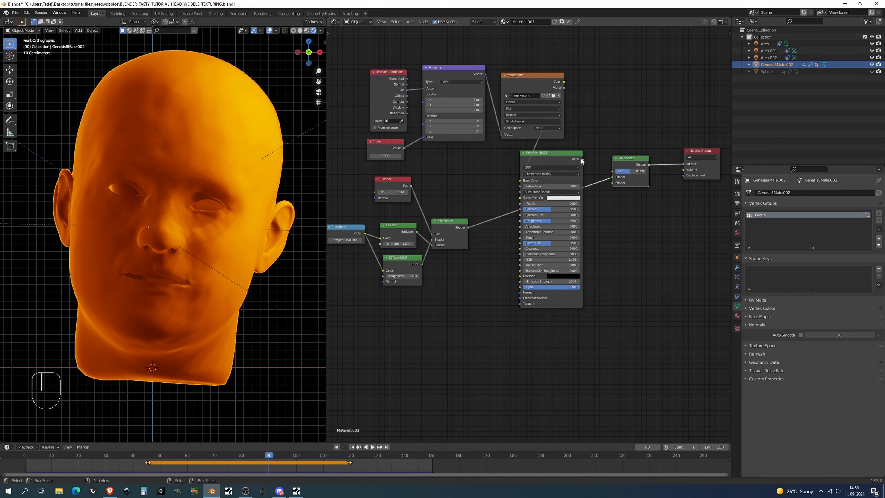
left_click_drag(583, 159, 612, 177)
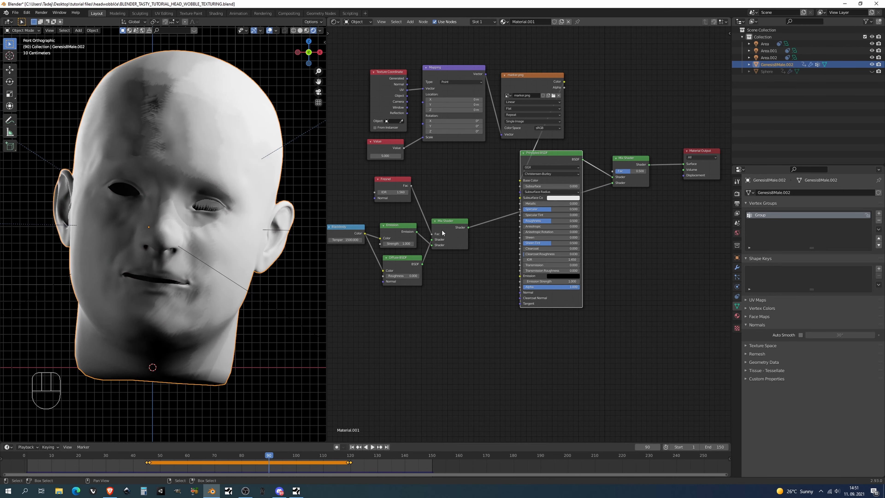
Shift the Principled BSDF slightly toward the output and move the Fresnel, Blackbody, Emission, Diffuse and Mix Shader nodes closer to it
mouse_move(541, 155)
left_mouse_down()
mouse_move(567, 156)
mouse_move(545, 155)
left_mouse_up()
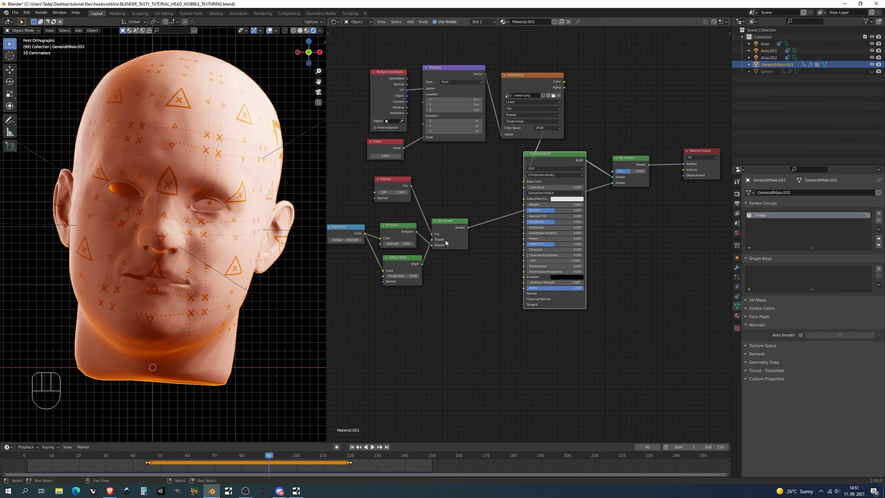
left_click_drag(488, 182, 349, 311)
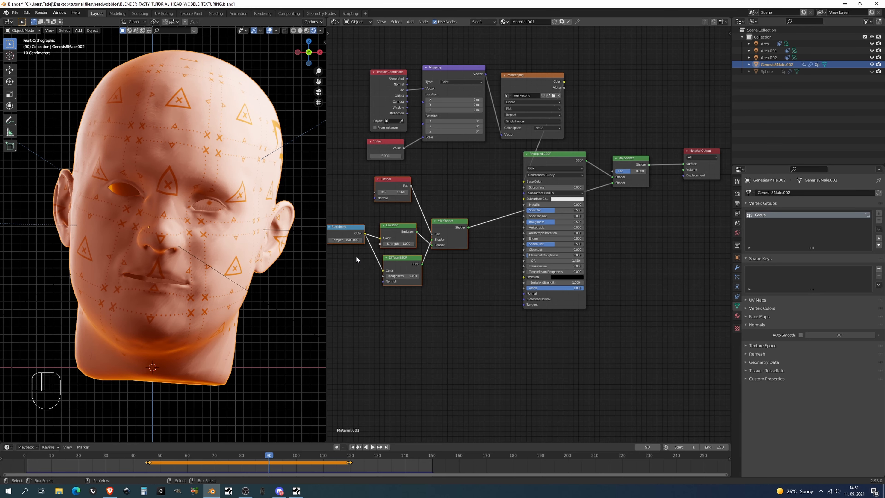
left_click_drag(347, 236, 381, 259)
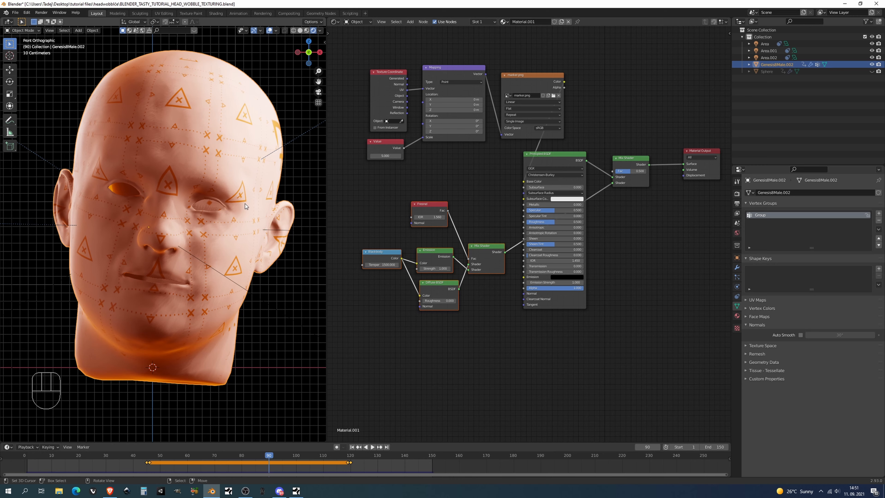
Reroute the marker.png color from the Principled Base Color to the final Mix Shader's factor, and swap that node's two shader inputs
mouse_move(564, 82)
left_mouse_down()
mouse_move(536, 197)
mouse_move(510, 180)
mouse_move(518, 185)
left_mouse_up()
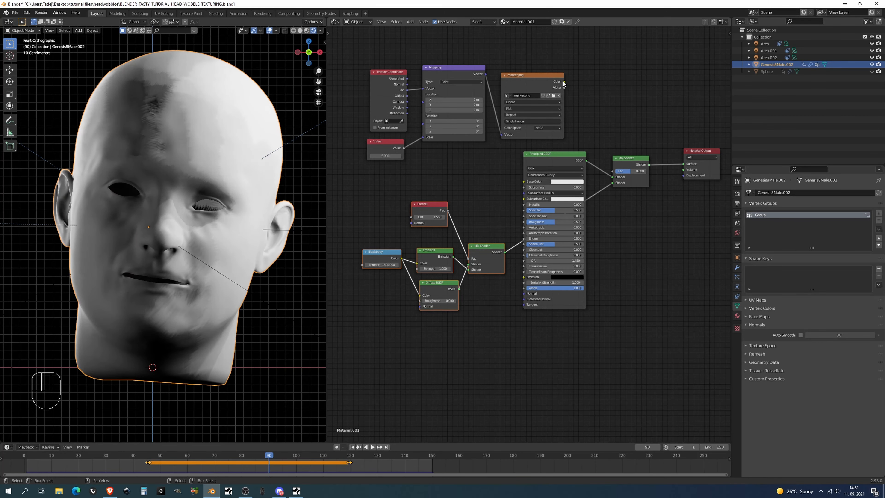
mouse_move(564, 82)
left_mouse_down()
mouse_move(593, 110)
mouse_move(614, 171)
left_mouse_up()
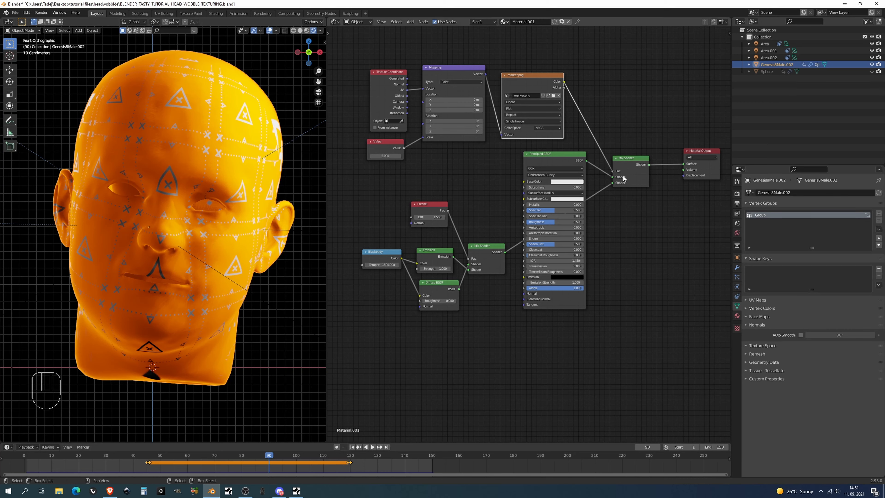
left_click_drag(612, 177, 612, 183)
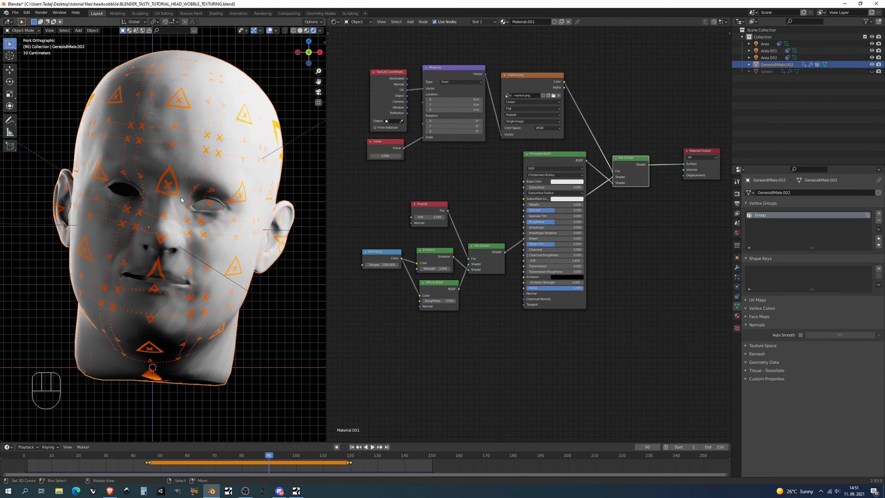
Set the Emission strength to 45 and the Blackbody temperature to 2000
left_click_drag(436, 269, 470, 268, "ctrl")
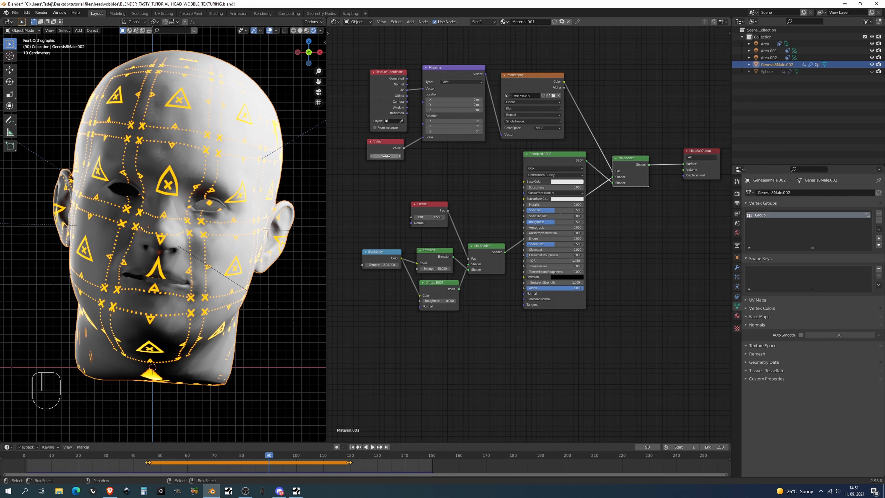
left_click(382, 265)
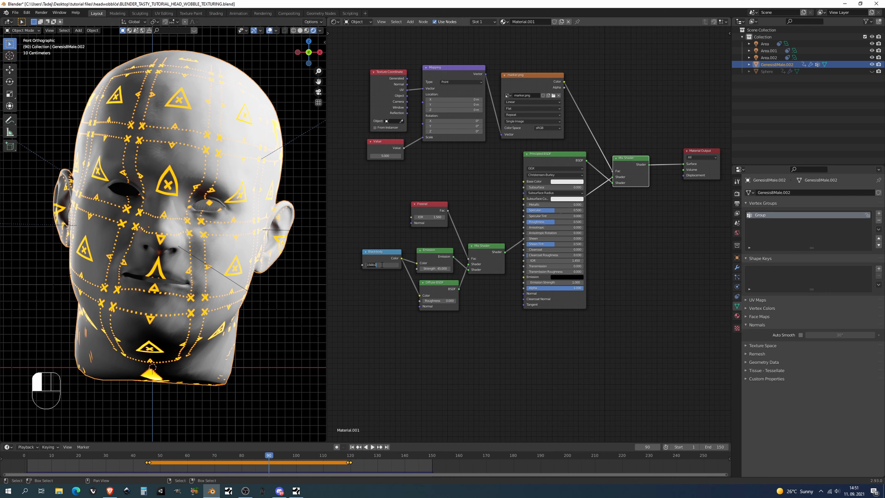
type("2000")
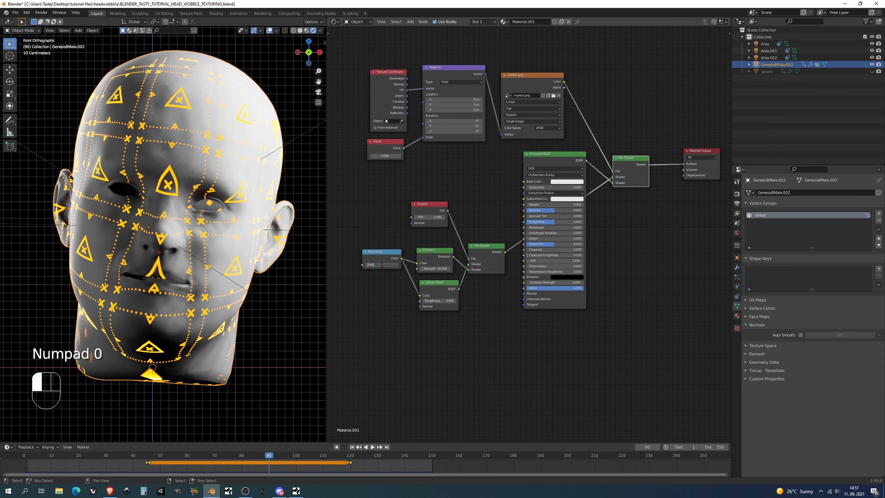
key("Return")
Move the Principled BSDF well below the final Mix Shader, bring the glow nodes up under the marker mapping nodes, and save the file
scroll(382, 264, "up", 1)
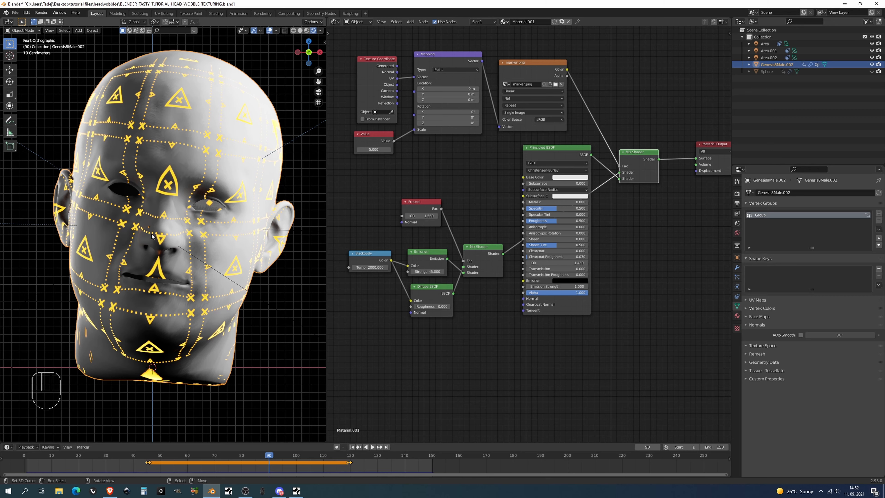
left_click_drag(553, 148, 624, 209)
left_click_drag(508, 209, 348, 323)
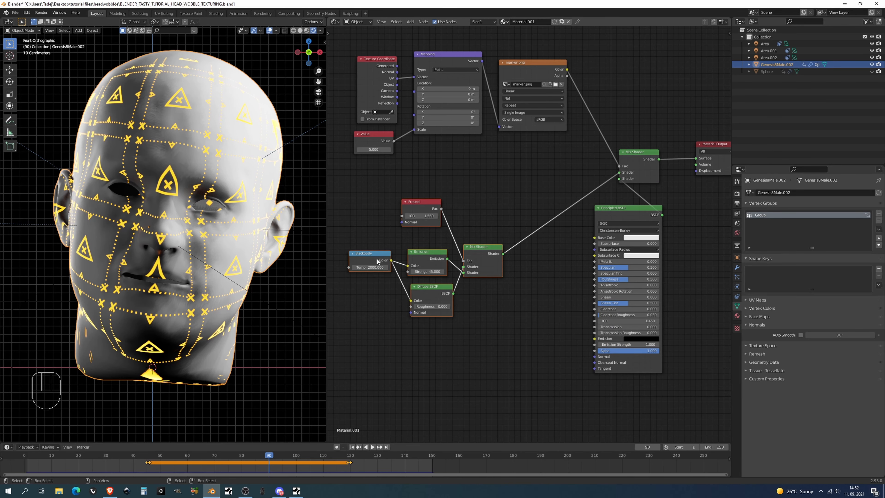
left_click_drag(378, 261, 396, 204)
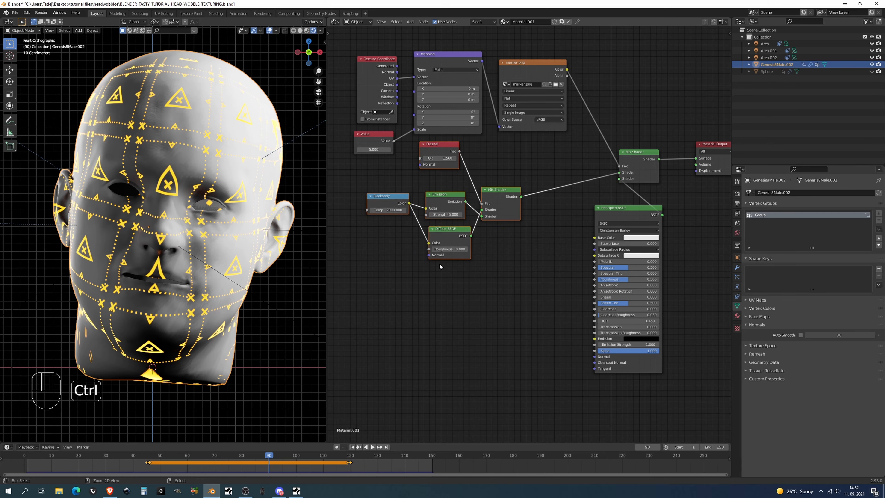
key("ctrl+s")
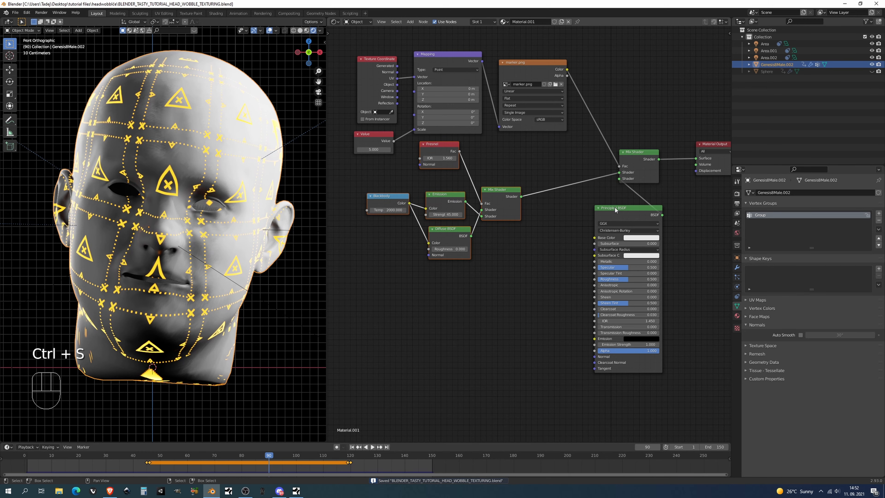
left_click_drag(616, 210, 621, 314)
Run Principled Texture Setup on the Principled BSDF with the Scifi_Panel4 1K albedo, emissive, height, metallic, normal and roughness maps from PBR MATERIALS
middle_click_drag(523, 321, 563, 238)
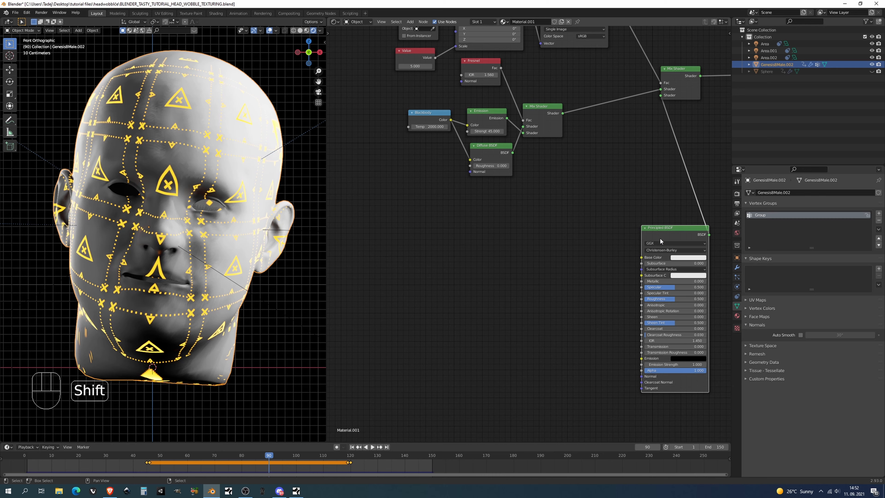
key("ctrl+shift+t")
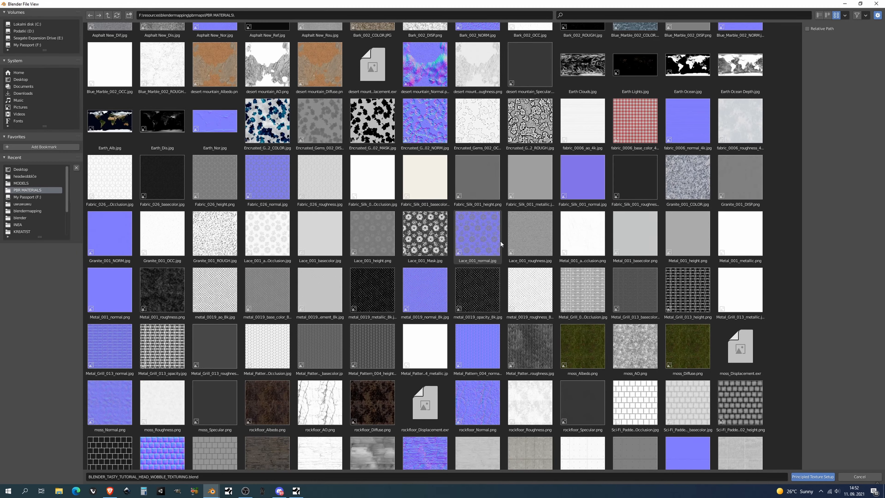
scroll(500, 241, "down", 5)
scroll(500, 241, "down", 5)
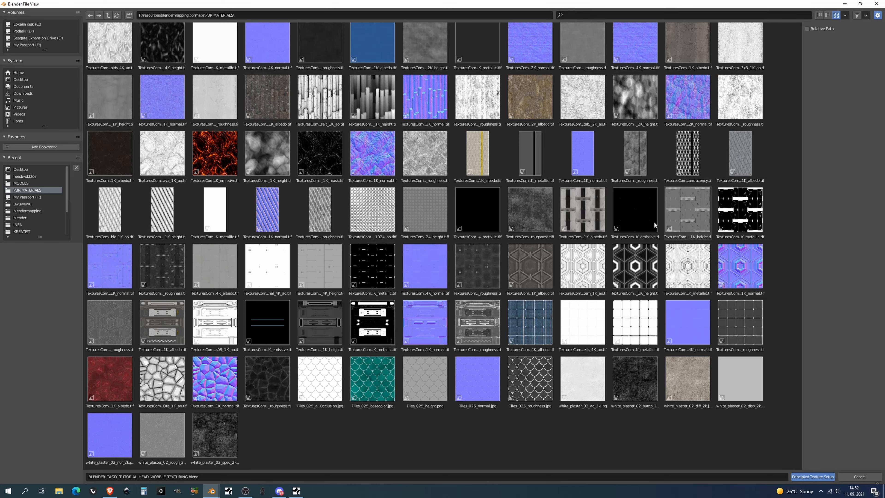
left_click(576, 215)
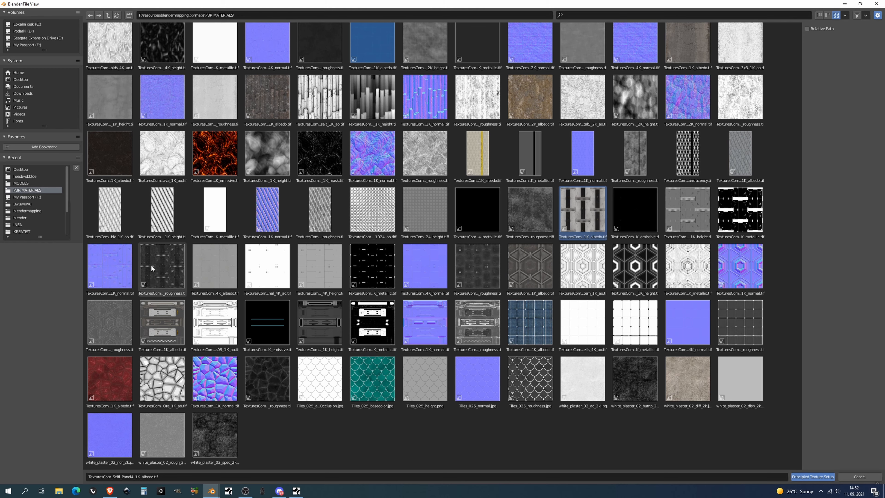
left_click(182, 272, "shift")
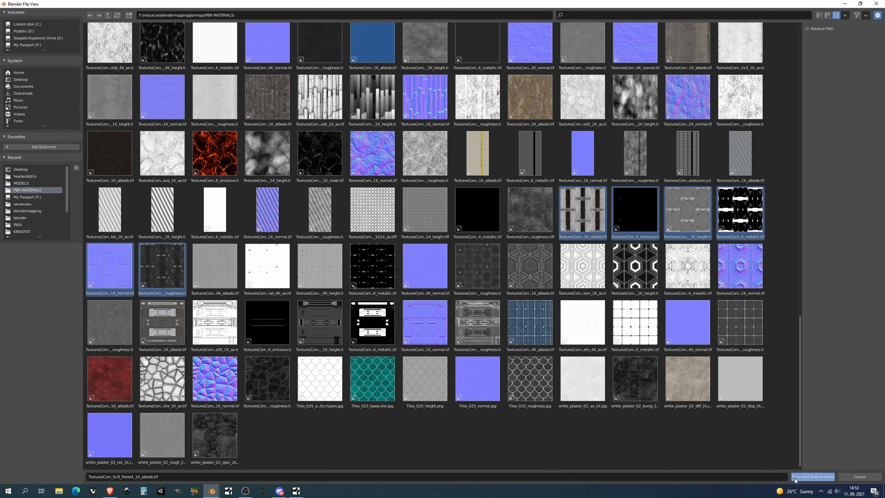
left_click(812, 476)
Enable the Base Color image's fake user and move the new texture frames and Displacement node clear of the nodes they overlap
scroll(459, 268, "down", 4)
middle_click_drag(457, 272, 480, 200)
left_click(534, 142)
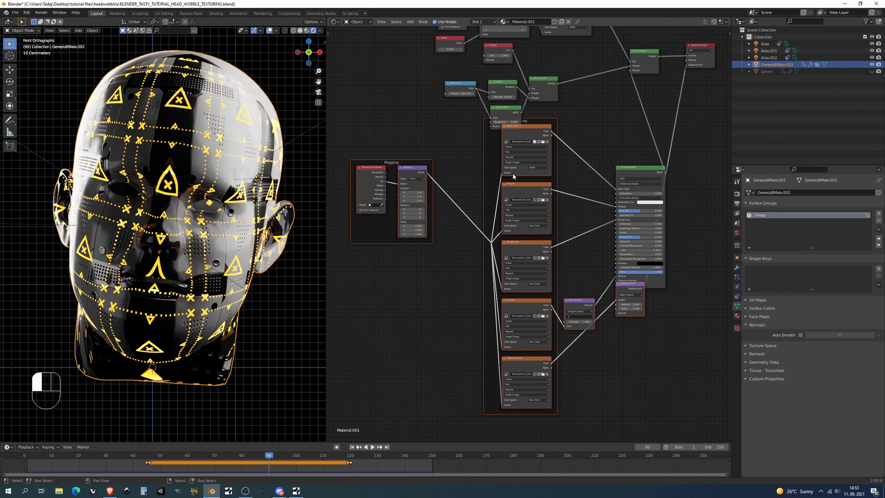
left_click_drag(503, 134, 489, 157)
middle_click_drag(440, 273, 458, 216)
scroll(457, 217, "up", 2)
middle_click_drag(632, 263, 626, 269)
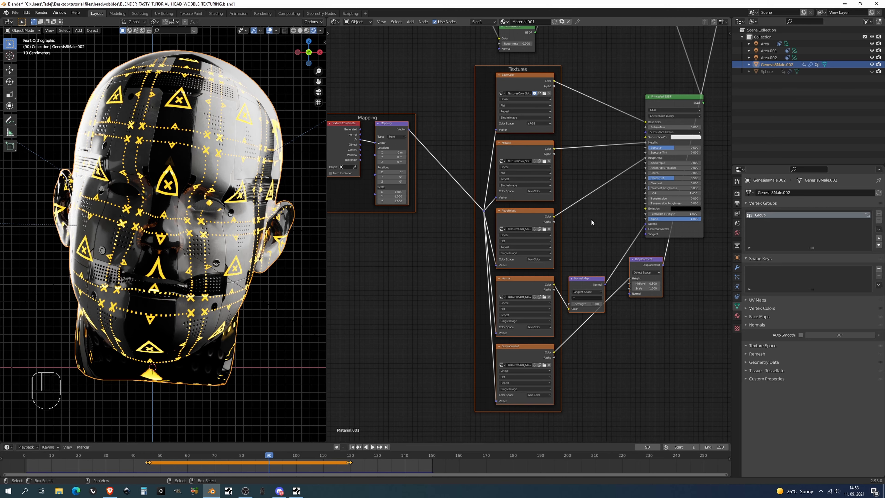
Add an Image Texture node below the Displacement texture and load the Scifi_Panel4 emissive map into it
middle_click_drag(595, 278, 579, 262)
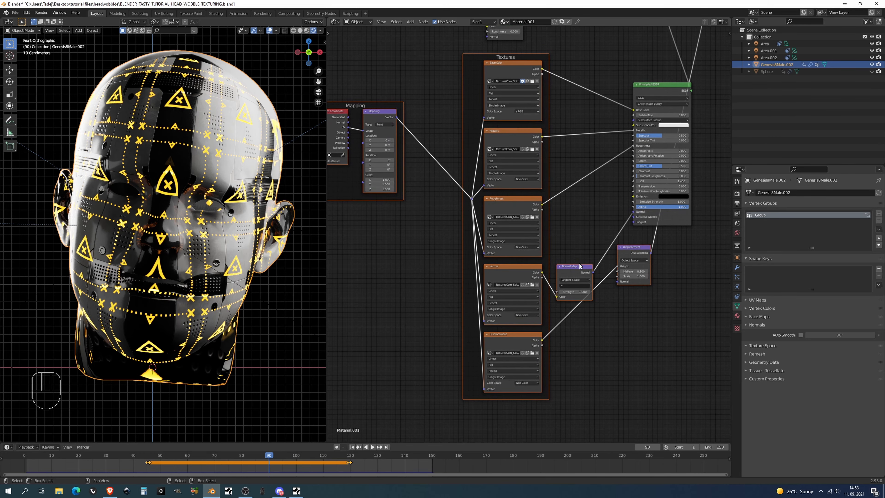
middle_click_drag(527, 197, 545, 178)
middle_click_drag(596, 319, 597, 277)
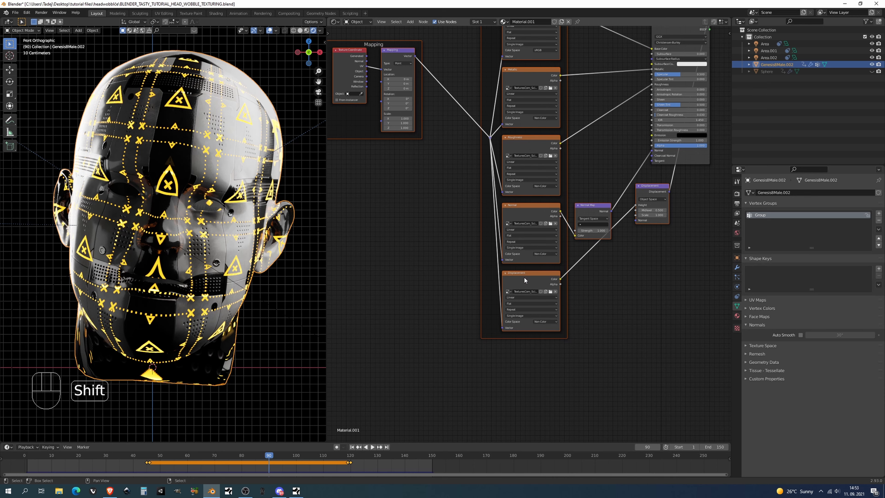
key("shift+a")
type("IM")
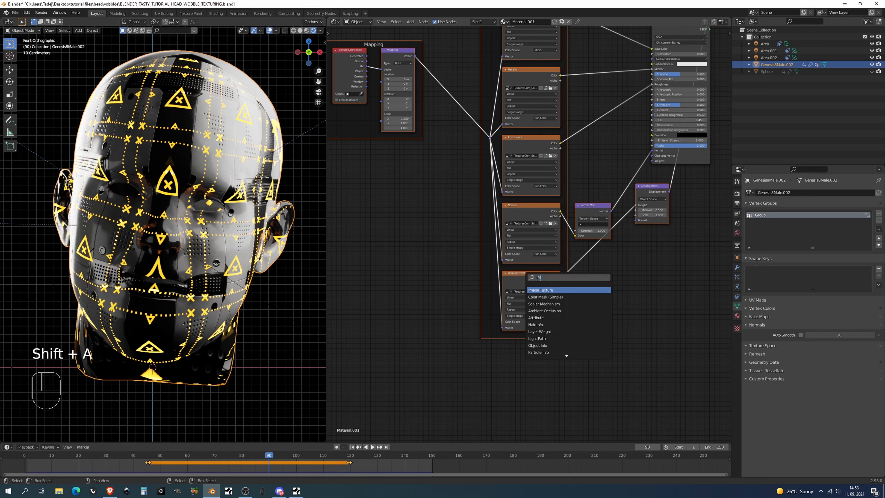
left_click(539, 291)
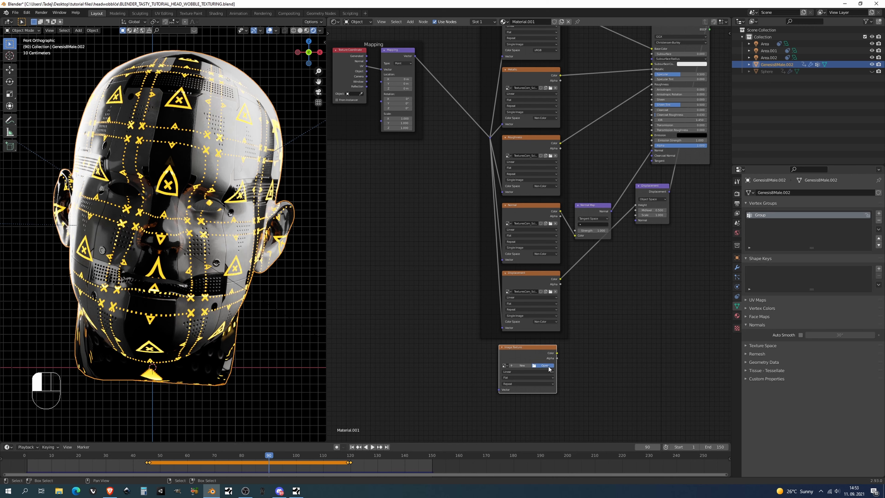
Connect the emissive texture's Color to the Principled Emission and the mapping reroute to its Vector, and move the node closer to the textures
left_click_drag(557, 353, 651, 135)
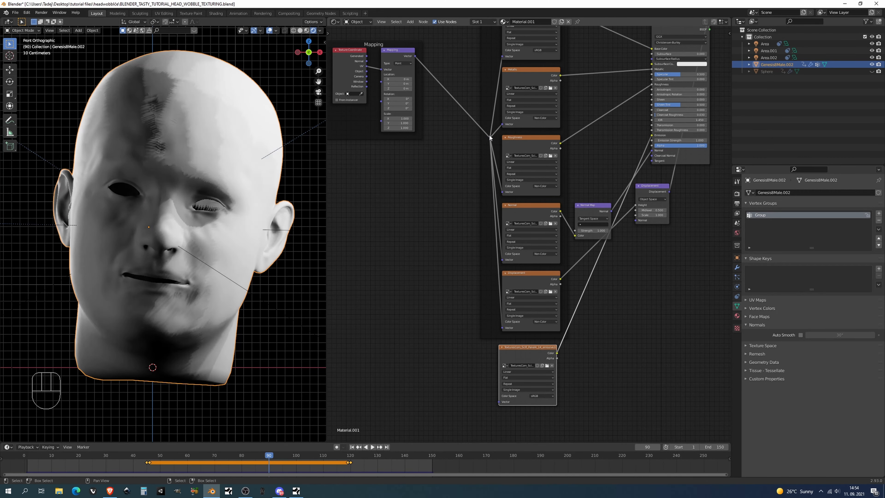
mouse_move(489, 135)
left_mouse_down()
mouse_move(488, 169)
mouse_move(492, 126)
mouse_move(483, 328)
mouse_move(499, 402)
left_mouse_up()
left_click_drag(517, 345, 528, 333)
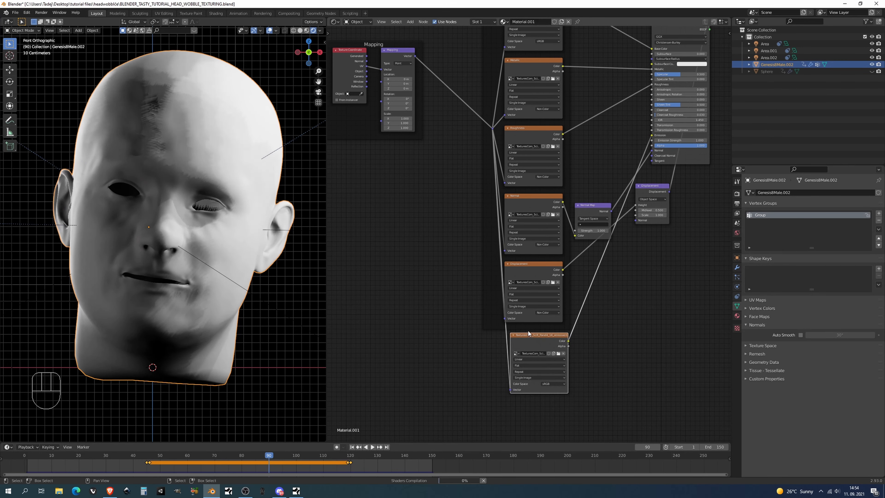
Move the Normal Map node nearer the Principled BSDF, raise its strength to 3.8, and briefly preview the animation
middle_click_drag(601, 234, 559, 292)
scroll(559, 291, "up", 3)
left_click(671, 187)
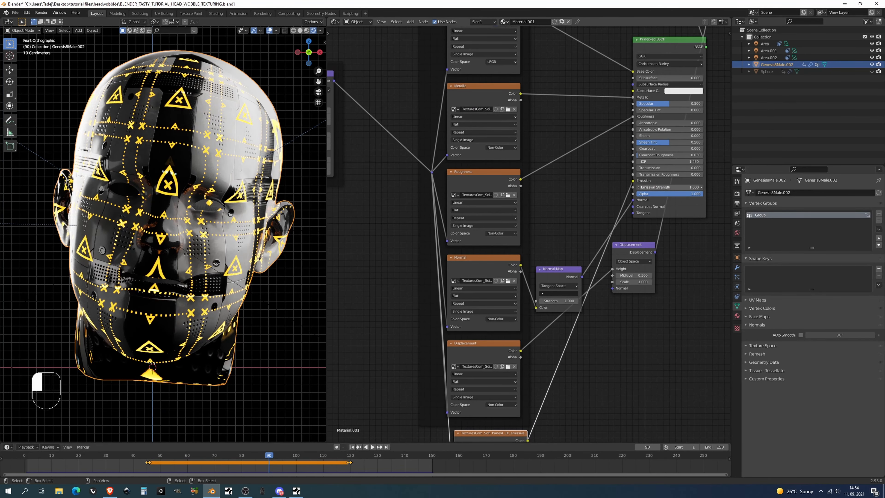
mouse_move(672, 187)
left_mouse_down()
mouse_move(704, 187)
mouse_move(671, 188)
left_mouse_up()
left_click_drag(556, 266, 569, 215)
mouse_move(572, 250)
left_mouse_down()
mouse_move(592, 250)
mouse_move(568, 250)
left_mouse_up()
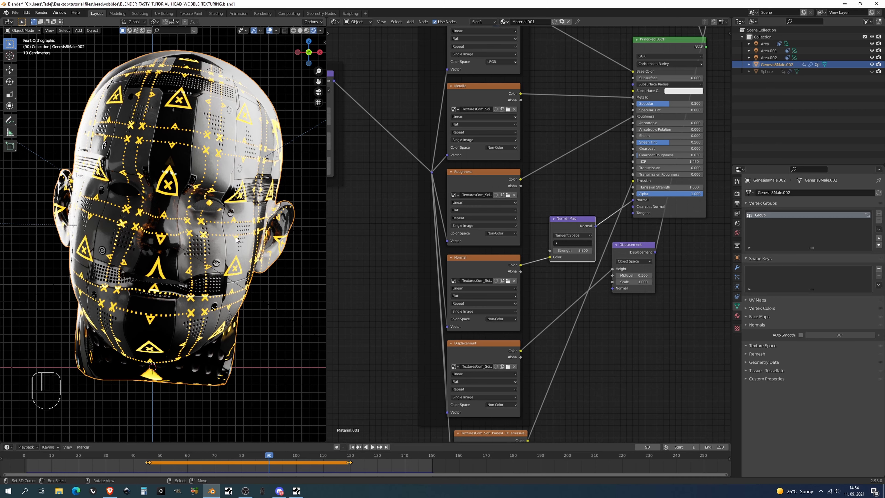
key("alt+a")
key("alt+a")
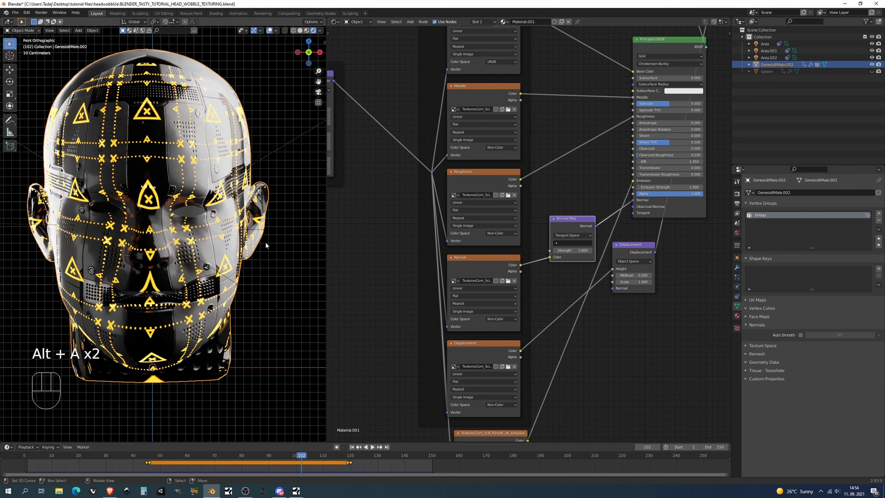
Set the Value node driving the marker texture's scale to 2 and raise the Fresnel IOR to 2.66
middle_click_drag(391, 213, 451, 332)
middle_click_drag(420, 177, 458, 258)
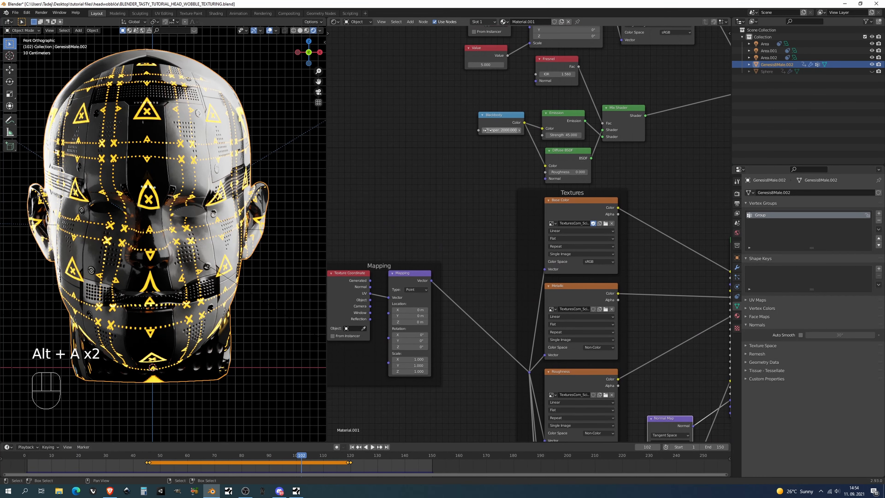
middle_click_drag(497, 131, 475, 188)
left_click_drag(470, 120, 434, 119, "ctrl")
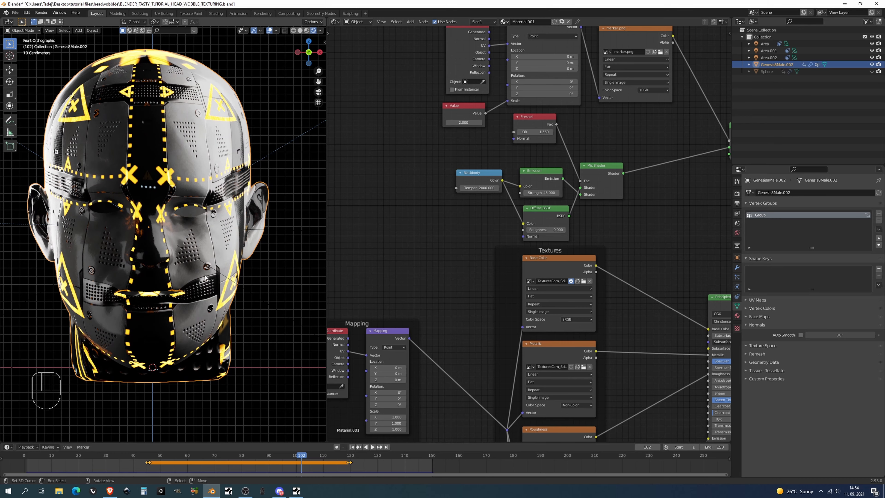
middle_click_drag(531, 155, 515, 149)
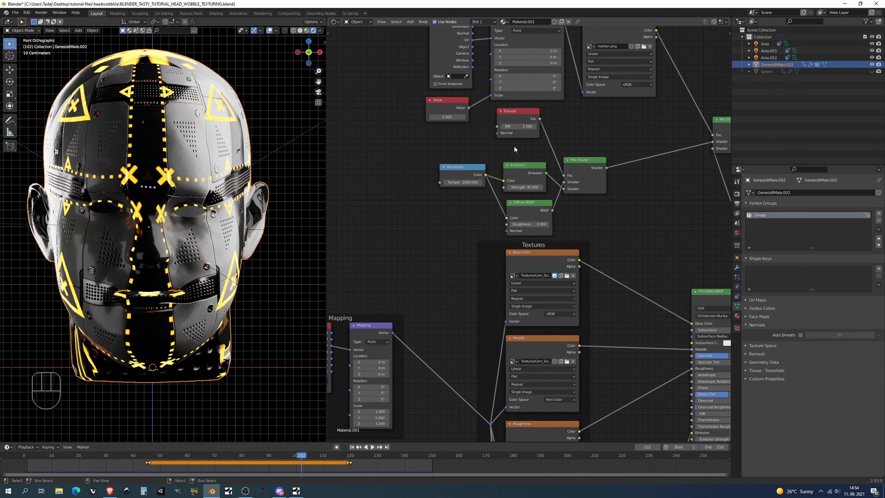
mouse_move(518, 126)
left_mouse_down("shift")
mouse_move(492, 126)
mouse_move(514, 126)
left_mouse_up("shift")
Enable Bloom in the Eevee render settings with a threshold of 10 and a radius of about 2.6
scroll(319, 240, "down", 1)
middle_click_drag(240, 248, 259, 260, "shift")
left_click(737, 194)
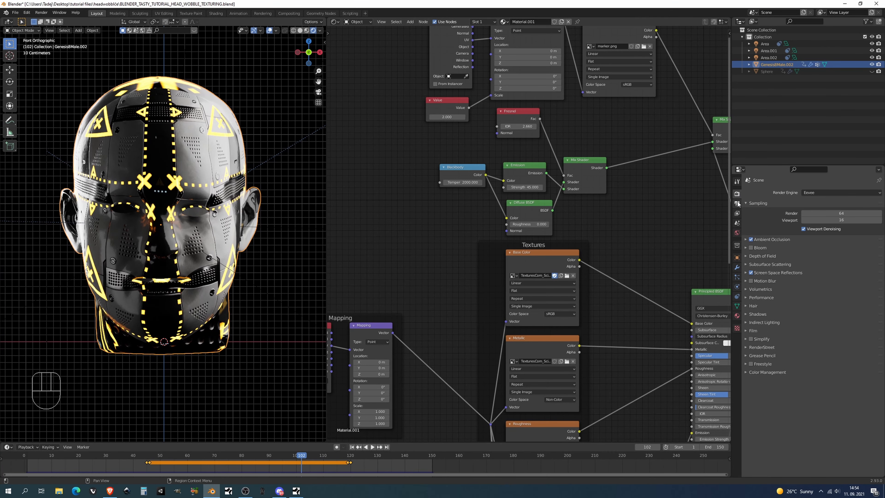
left_click(751, 248)
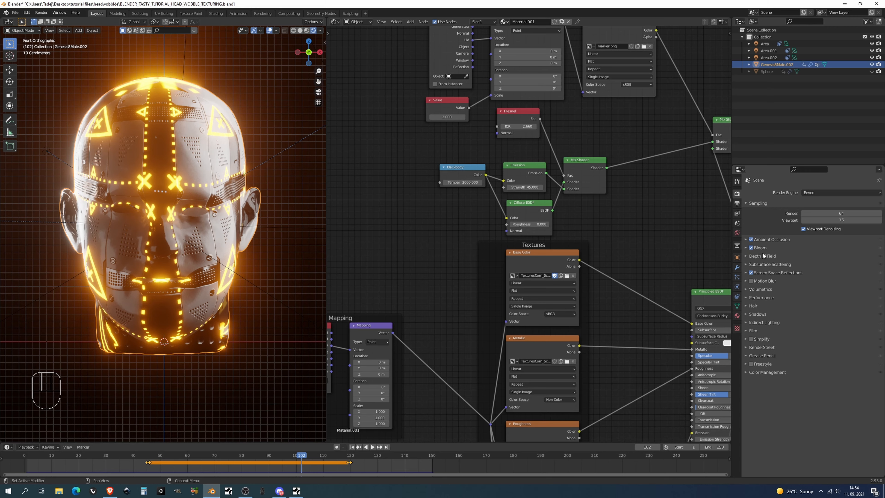
left_click(763, 248)
left_click_drag(836, 257, 818, 274)
Add a camera to the scene and align it to the current front view of the head
middle_click_drag(158, 218, 171, 222, "shift")
key("shift+a")
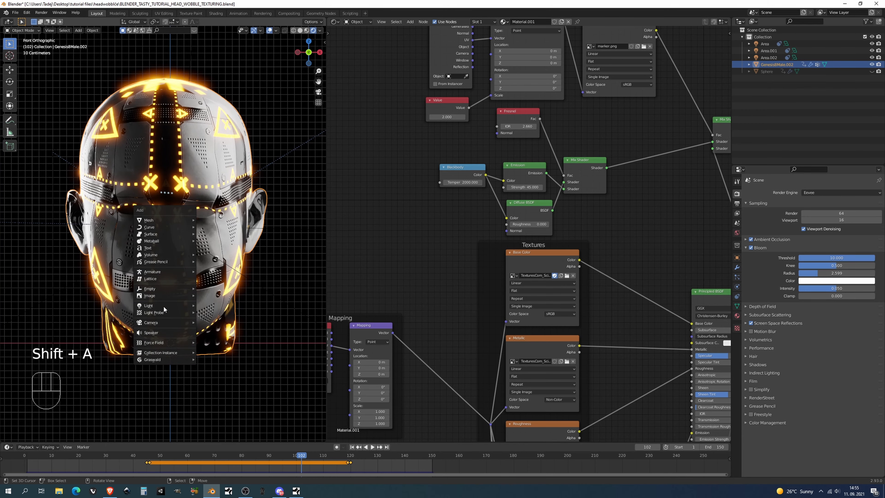
left_click(164, 322)
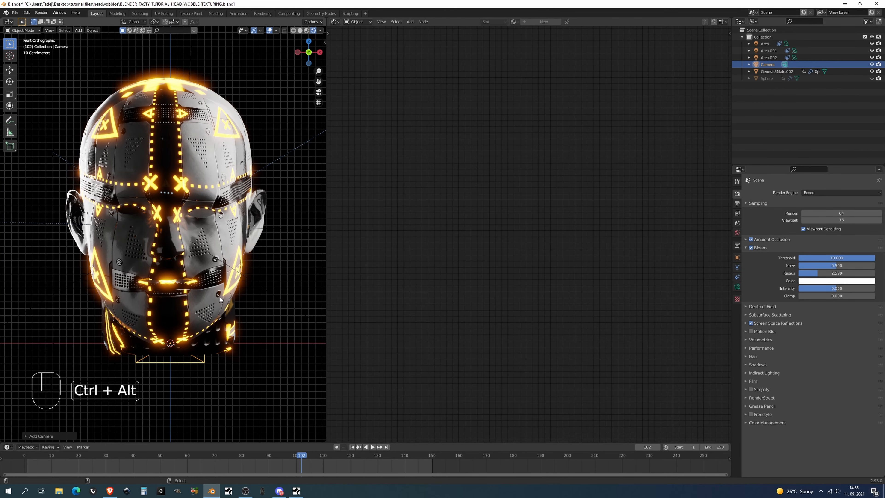
key("ctrl+alt+KP_0")
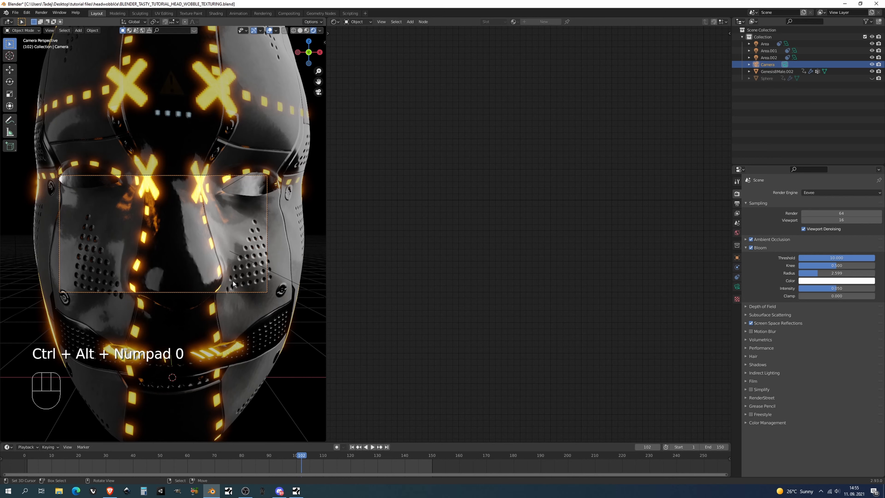
Move the camera back along its local Z axis and shift it so the whole head sits centred in the frame
right_click(246, 293)
right_click(246, 293)
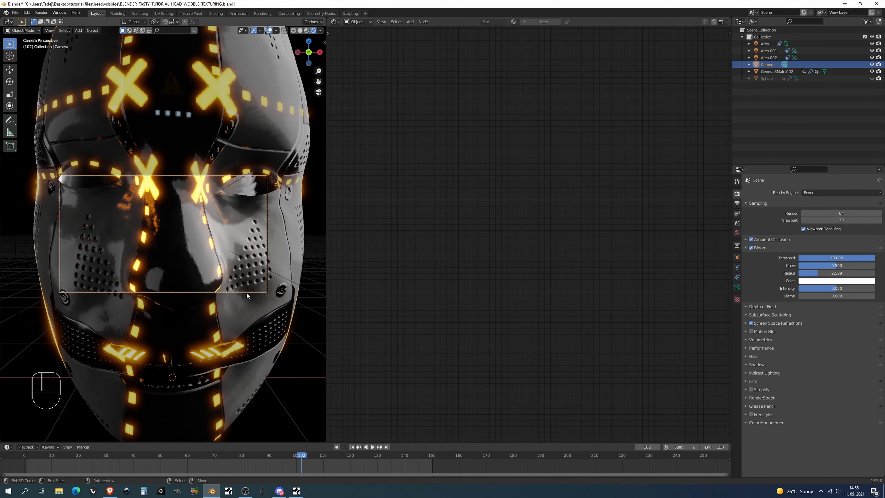
right_click(246, 292)
key("g")
right_click(254, 293)
key("g")
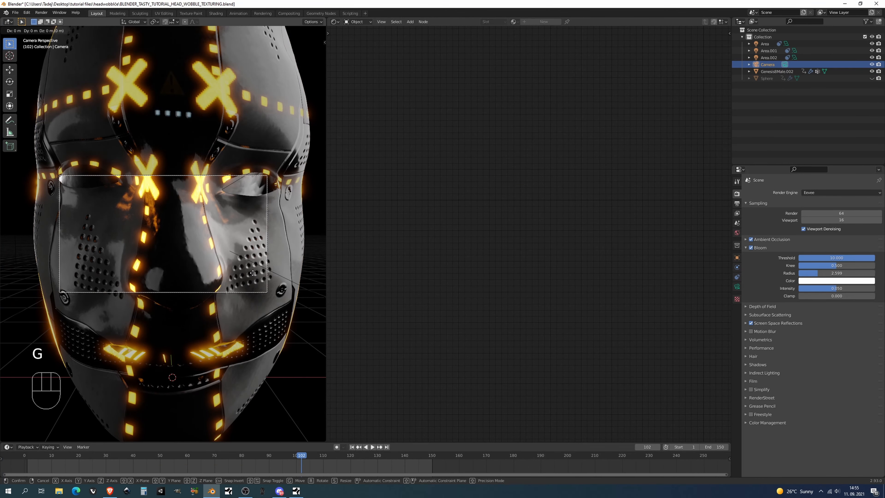
key("z")
key("z")
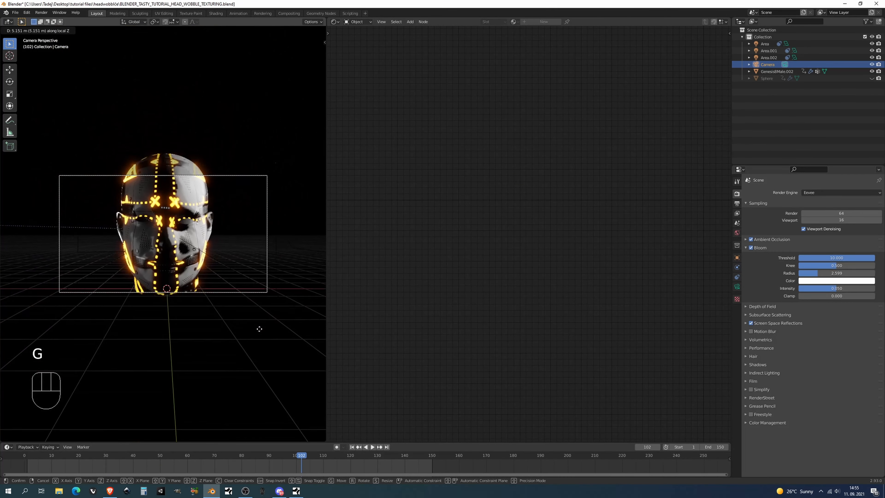
left_click(258, 350)
key("g")
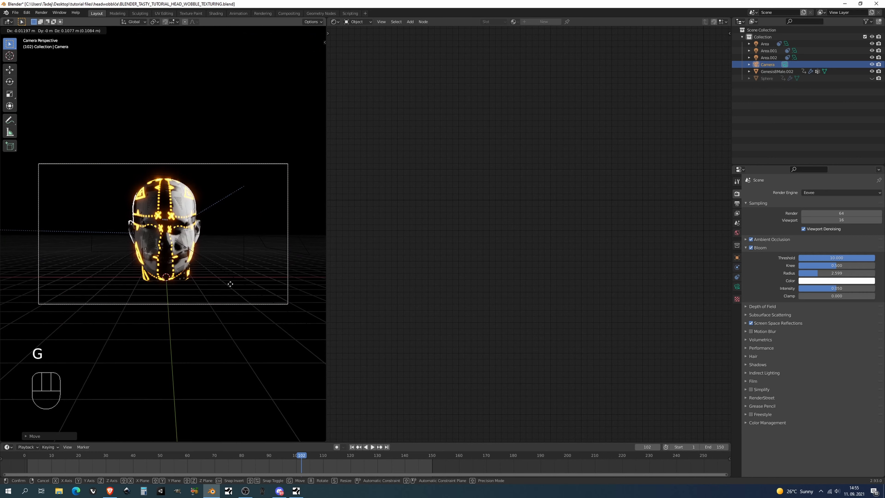
left_click(108, 270)
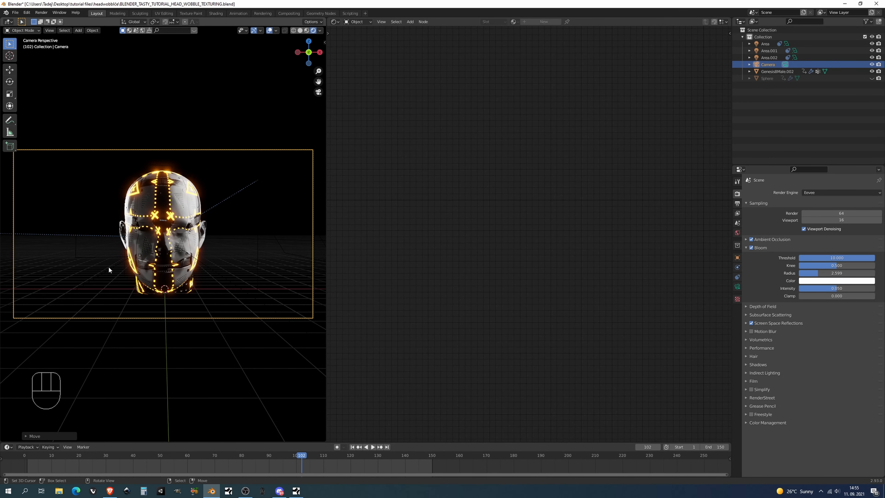
Exclude the Sphere object from renders, checking the current frame with test renders before and after
key("F12")
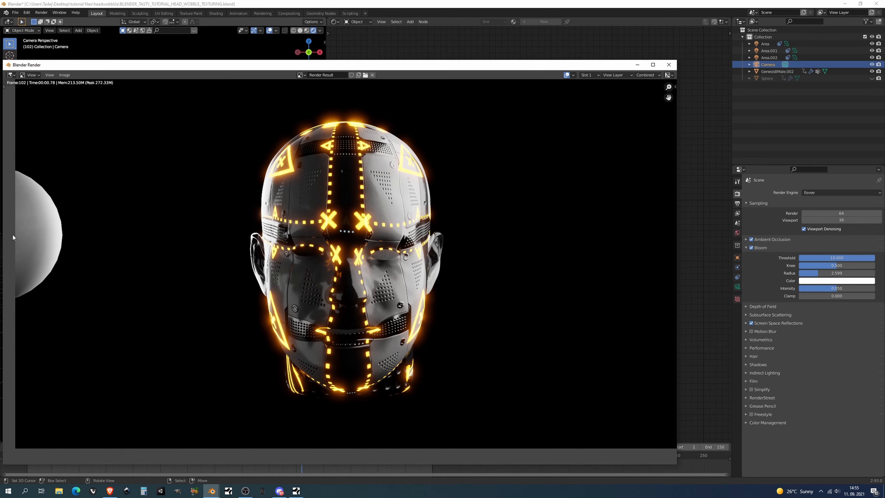
left_click(669, 65)
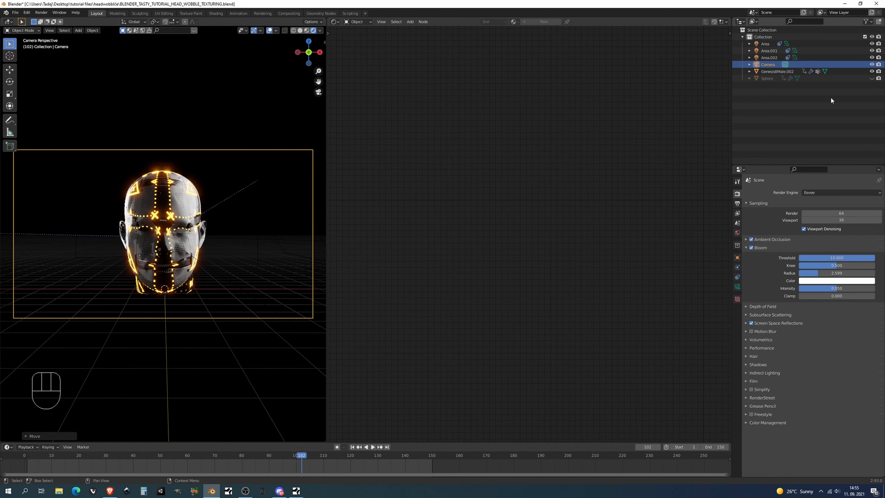
left_click(766, 79)
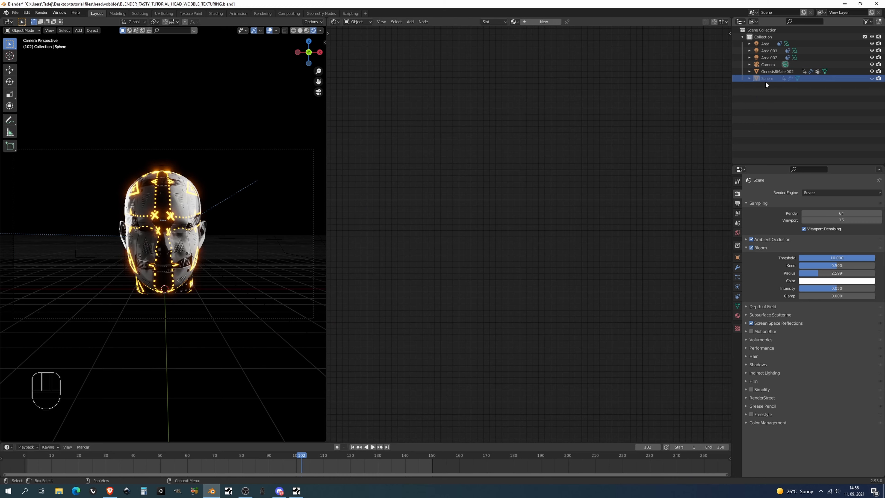
left_click(737, 257)
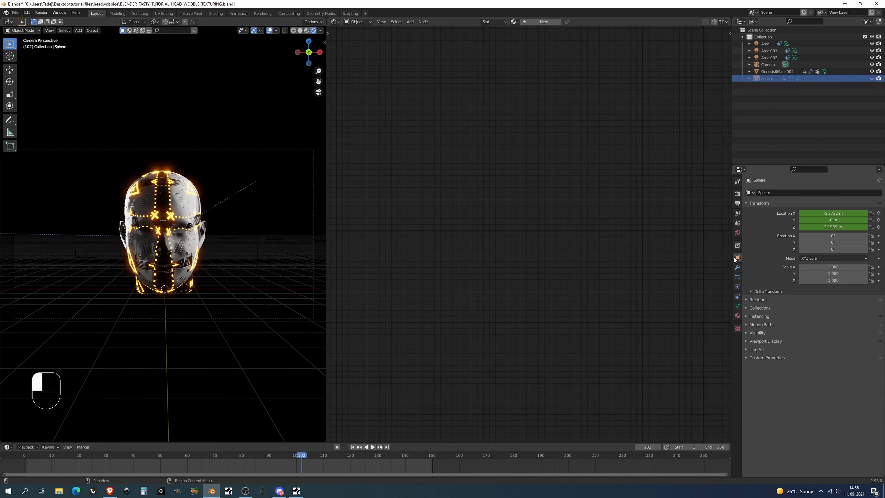
left_click(758, 333)
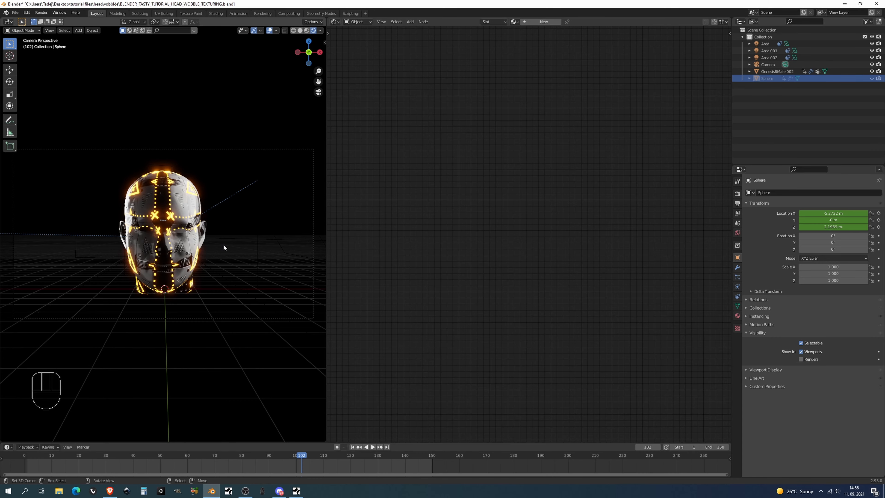
key("F12")
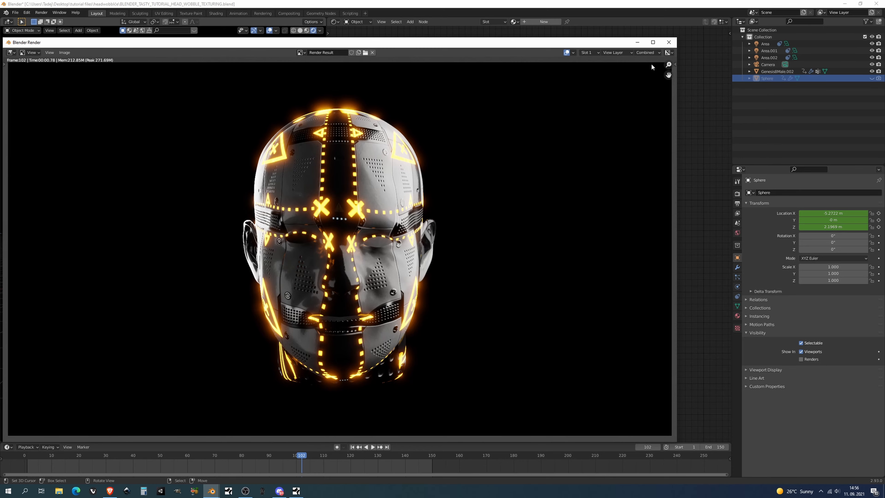
left_click(668, 42)
Enable Motion Blur in the Eevee render settings and raise its shutter to about 0.89
left_click(737, 204)
left_click(737, 193)
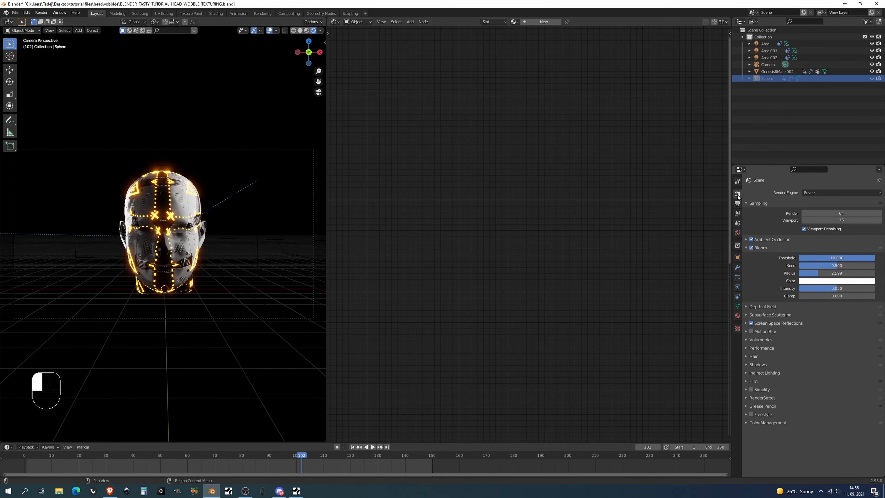
left_click(755, 331)
left_click(751, 331)
left_click_drag(814, 349, 850, 349)
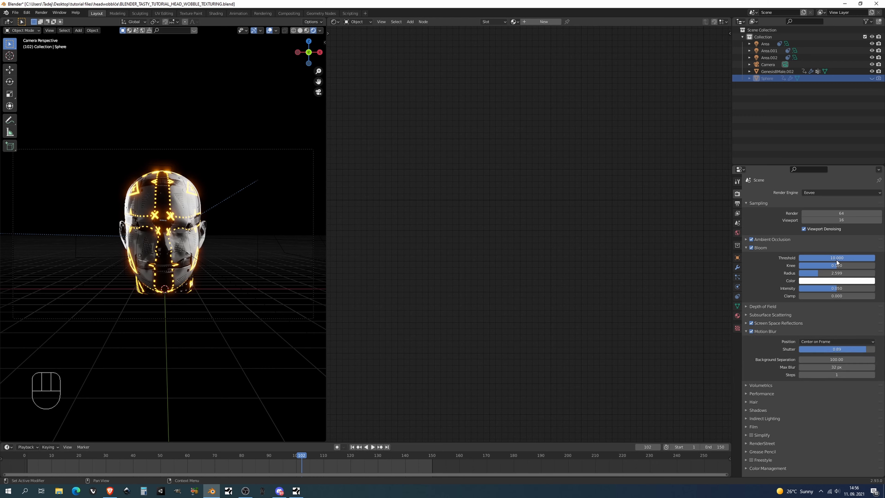
Increase the Bloom radius to about 3.9 and test-render the current frame
left_click_drag(836, 273, 859, 273)
key("F12")
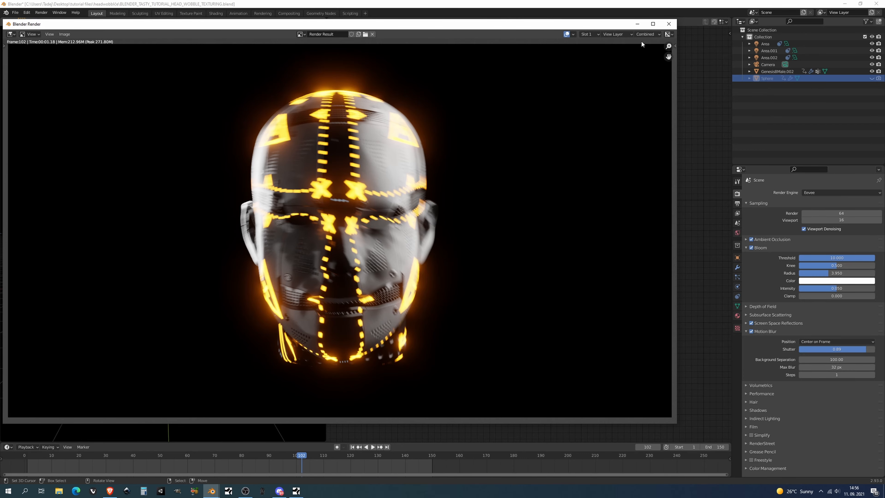
left_click(669, 23)
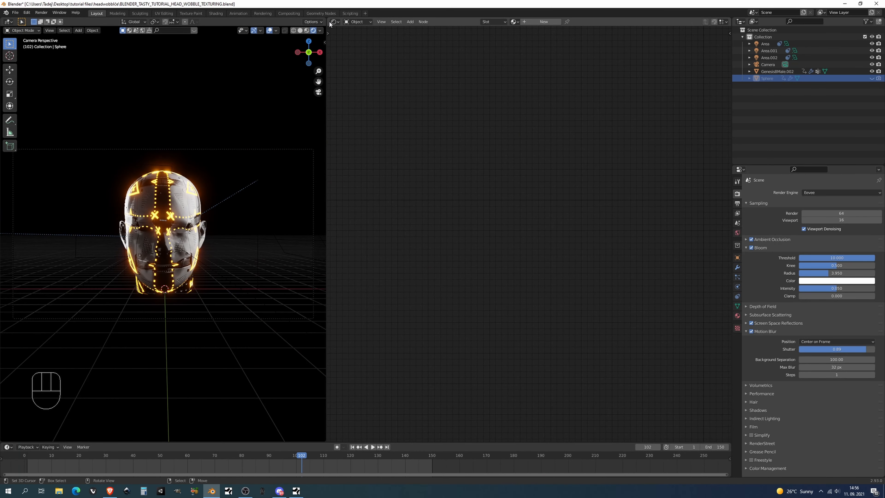
Split the node editor area horizontally, switch the upper half to the Compositor, and enable Use Nodes
left_click_drag(330, 24, 330, 223)
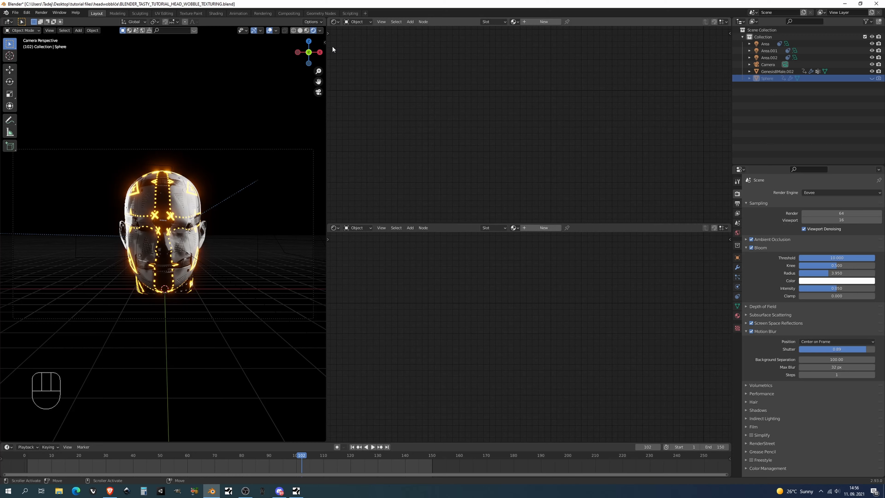
left_click(335, 24)
left_click(349, 67)
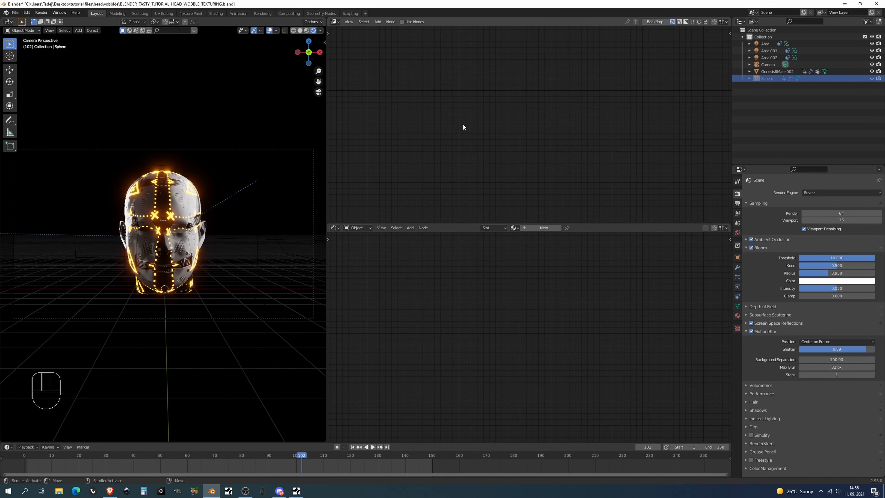
left_click(407, 22)
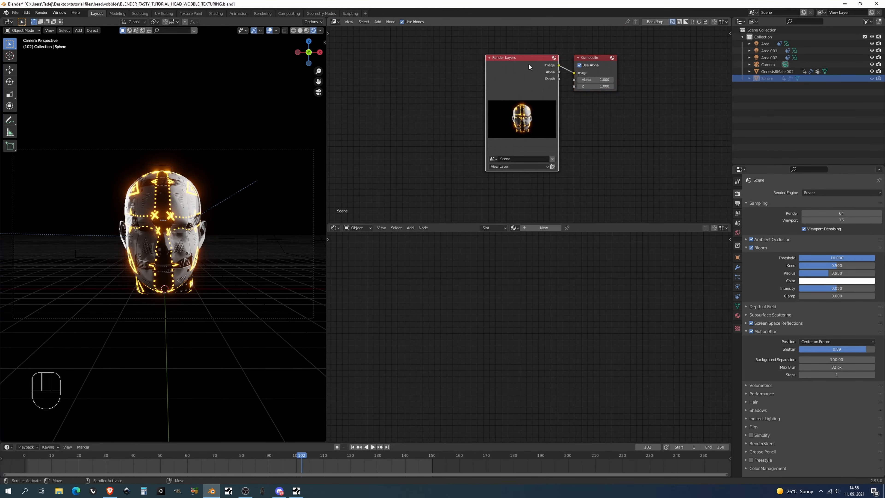
Move the Render Layers node away from Composite and insert a Lens Distortion node on the Image link between them
left_click_drag(529, 66, 433, 66)
key("shift+a")
type("L")
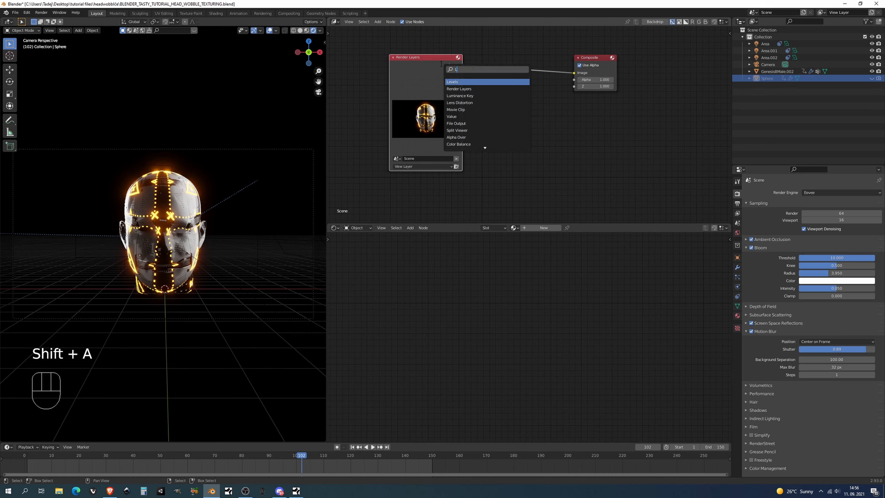
type("en")
key("Return")
left_click(470, 65)
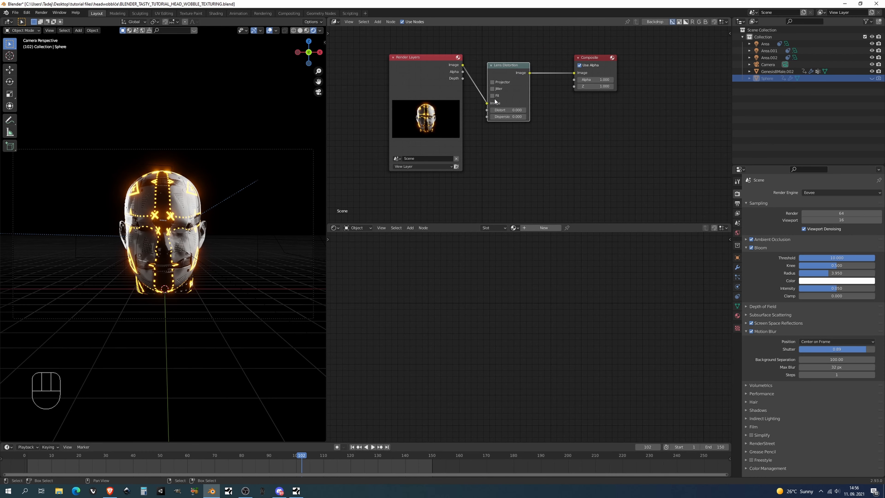
Set the Lens Distortion dispersion to 0.05, enable Fit, and test-render the current frame
left_click_drag(503, 117, 508, 116, "shift")
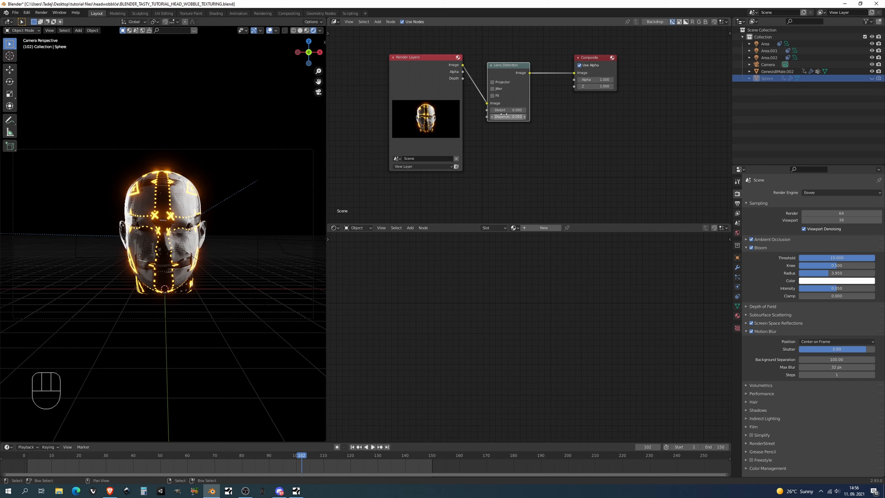
left_click(494, 96)
key("F12")
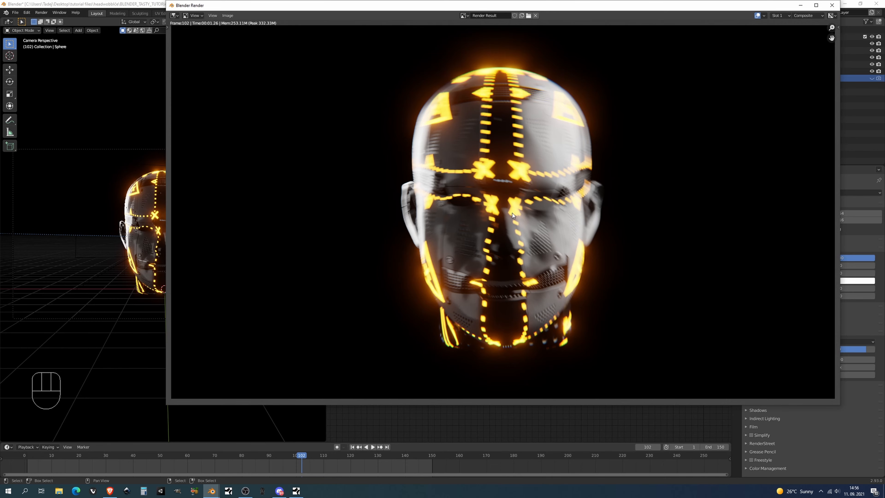
key("Escape")
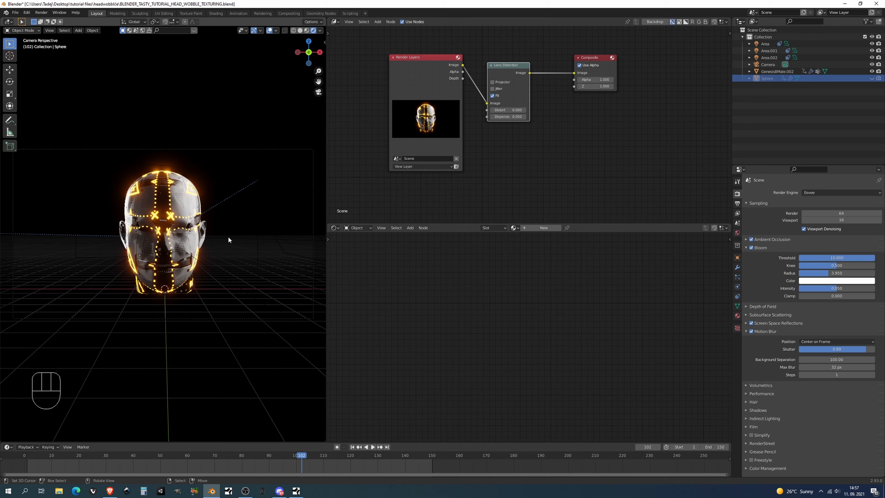
Maximize the 3D viewport and play the head wobble animation through the camera
key("ctrl+space")
key("space")
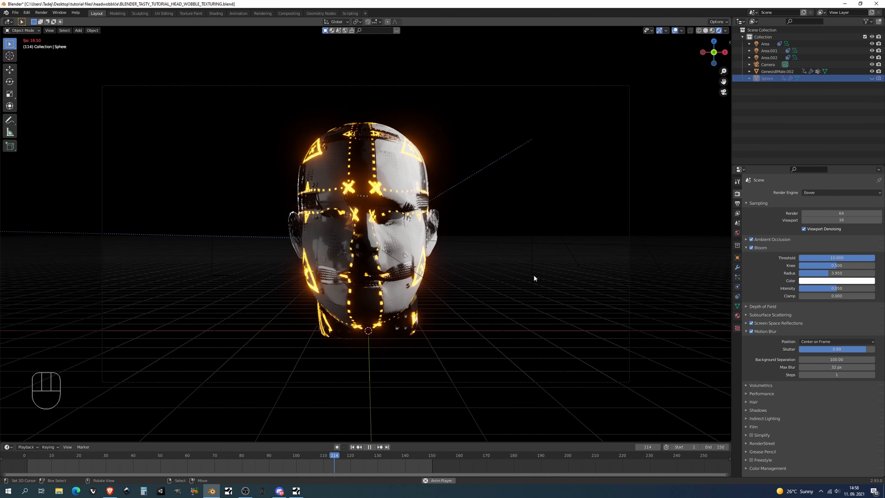